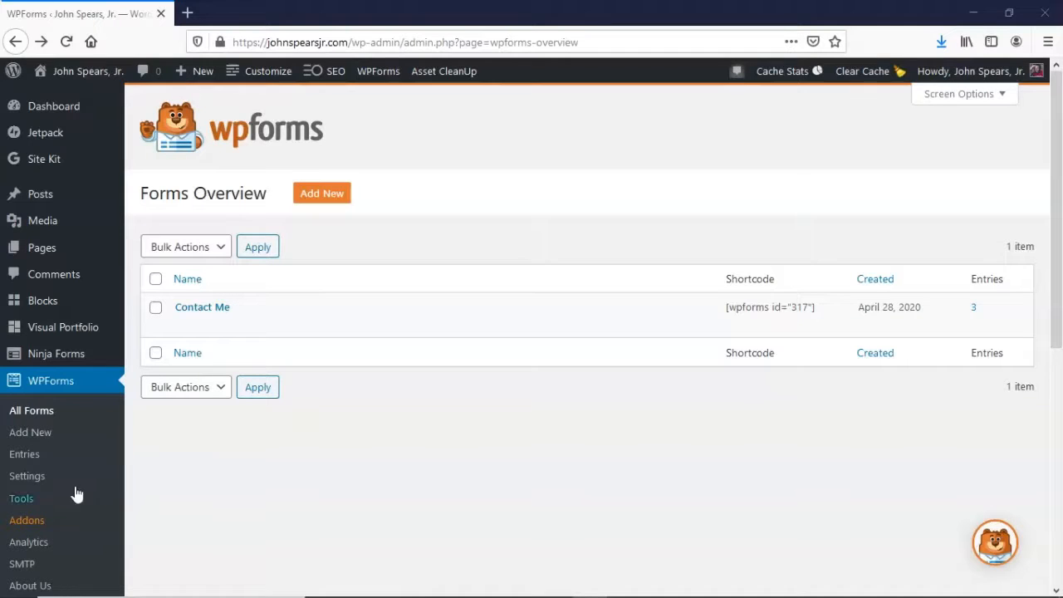
Verify the stored WPForms license key in the plugin's general settings and dismiss the confirmation.
{"action": "left_click", "coordinate": [32, 482]}
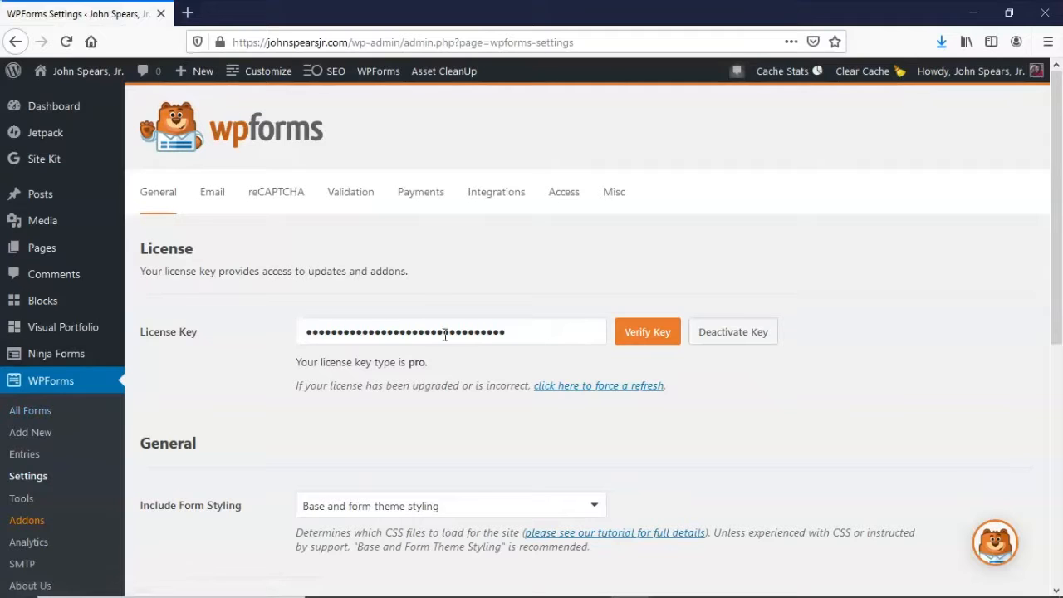
{"action": "left_click", "coordinate": [638, 332]}
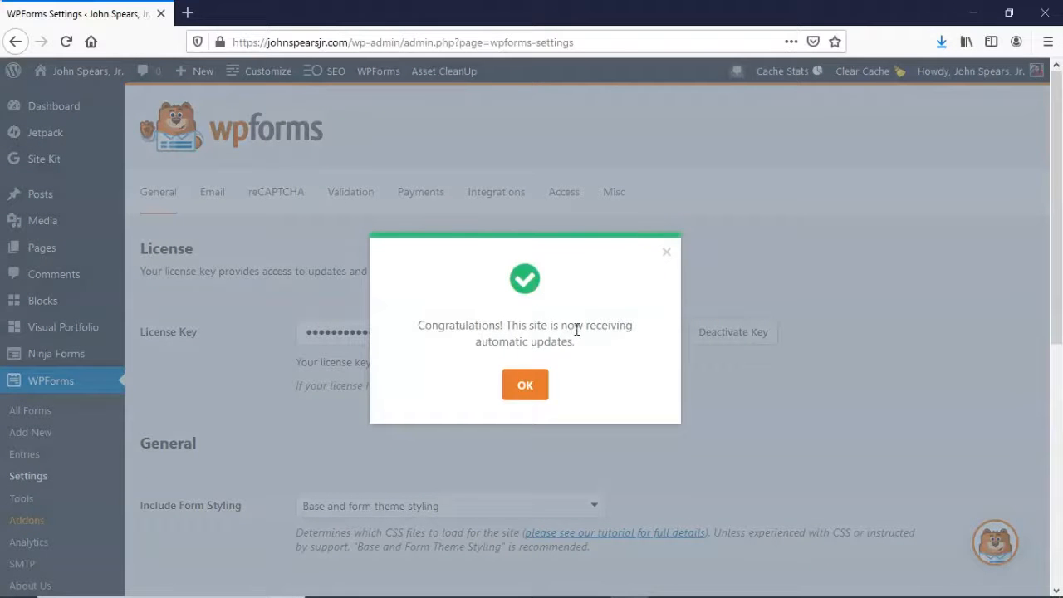
{"action": "left_click", "coordinate": [525, 386]}
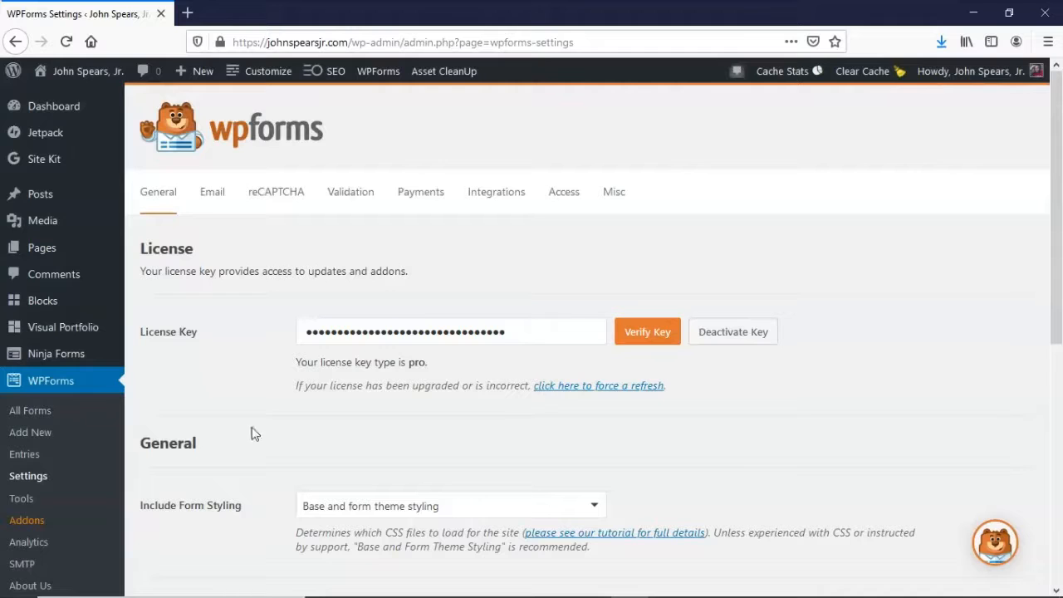
Look through the available WPForms addons, from AWeber down to Zapier, and check their activation status.
{"action": "left_click", "coordinate": [34, 524]}
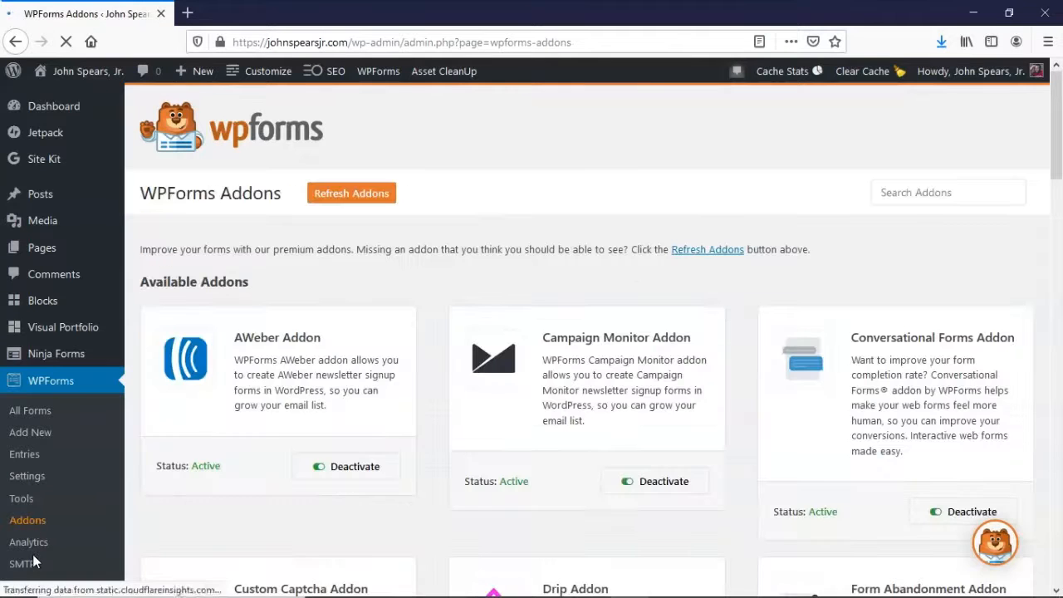
{"action": "left_click_drag", "start_coordinate": [1060, 98], "coordinate": [1060, 246]}
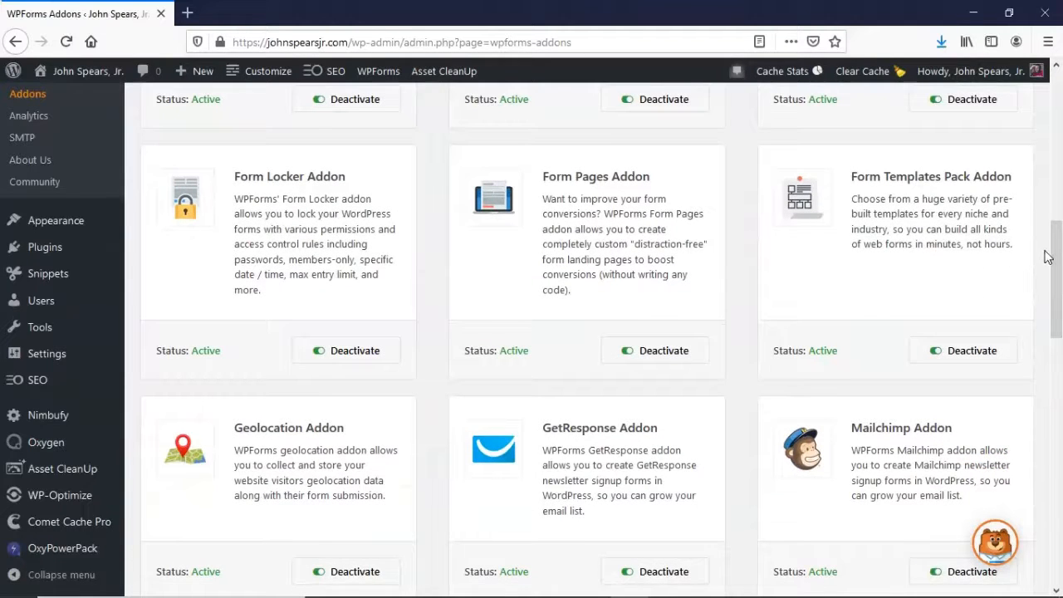
{"action": "left_click_drag", "start_coordinate": [1056, 259], "coordinate": [1059, 484]}
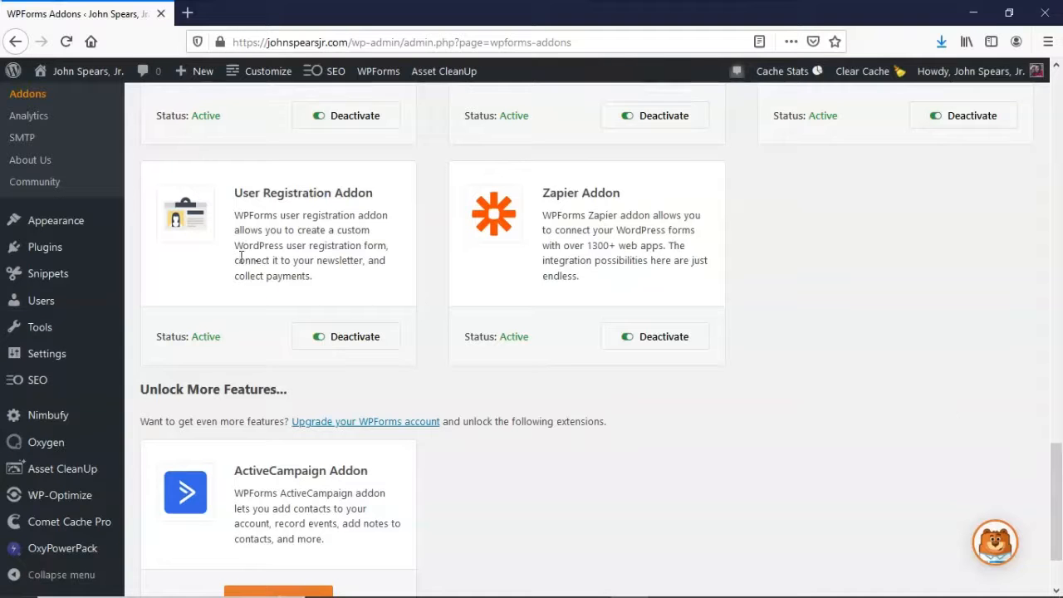
{"action": "left_click_drag", "start_coordinate": [1058, 469], "coordinate": [1060, 404]}
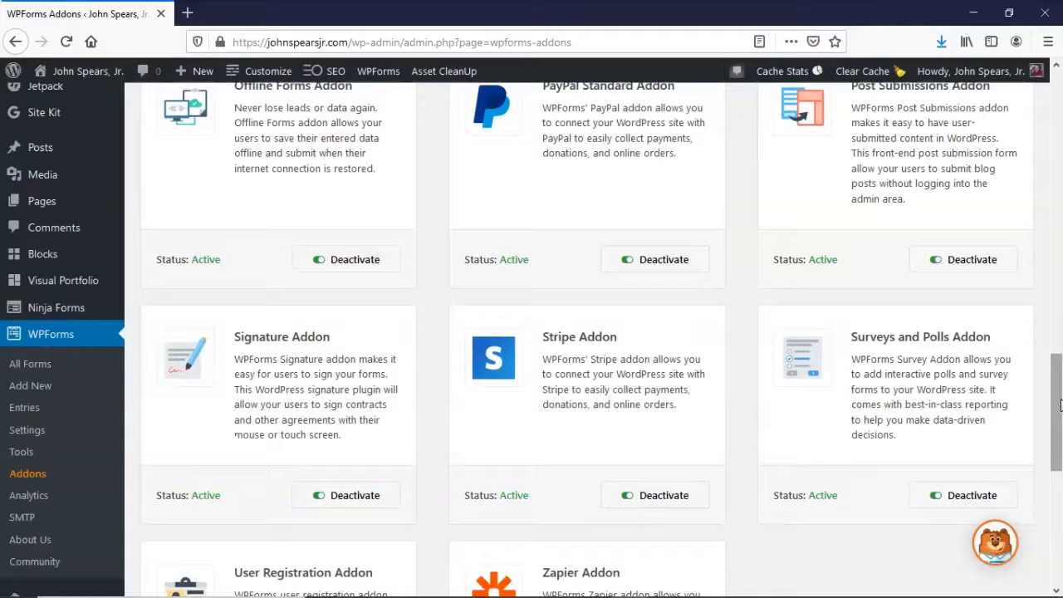
Start a new form from the forms overview and name it "Contact" followed by the site owner's first name.
{"action": "left_click", "coordinate": [33, 369]}
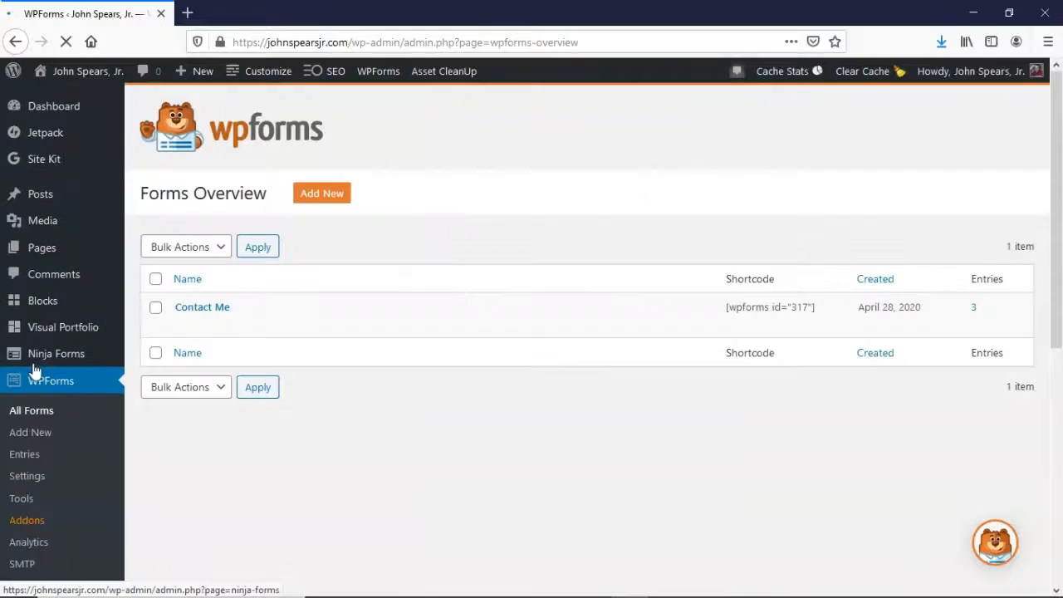
{"action": "left_click", "coordinate": [329, 197]}
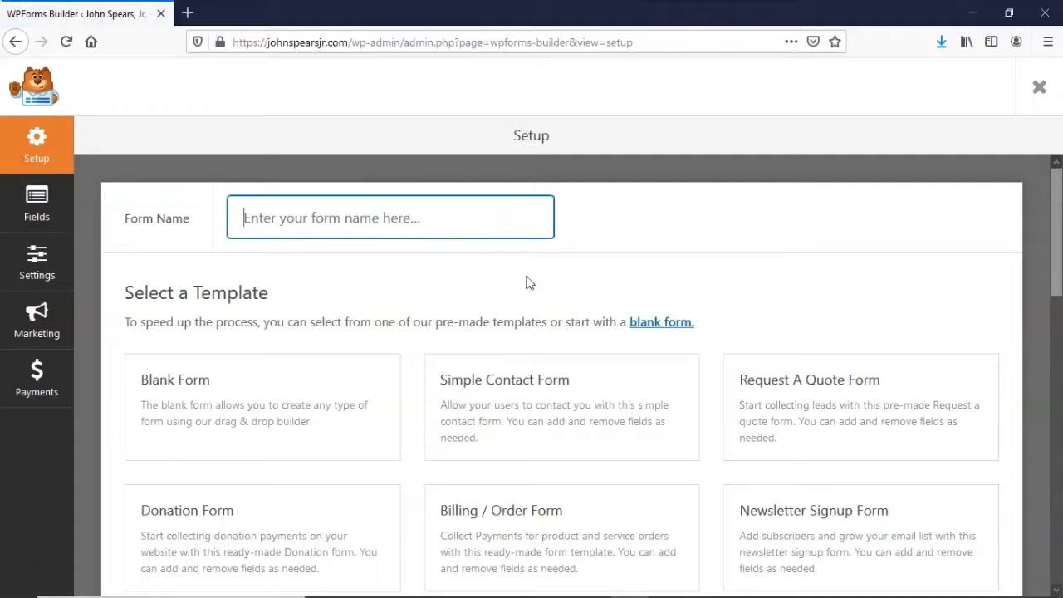
{"action": "mouse_move", "coordinate": [502, 376]}
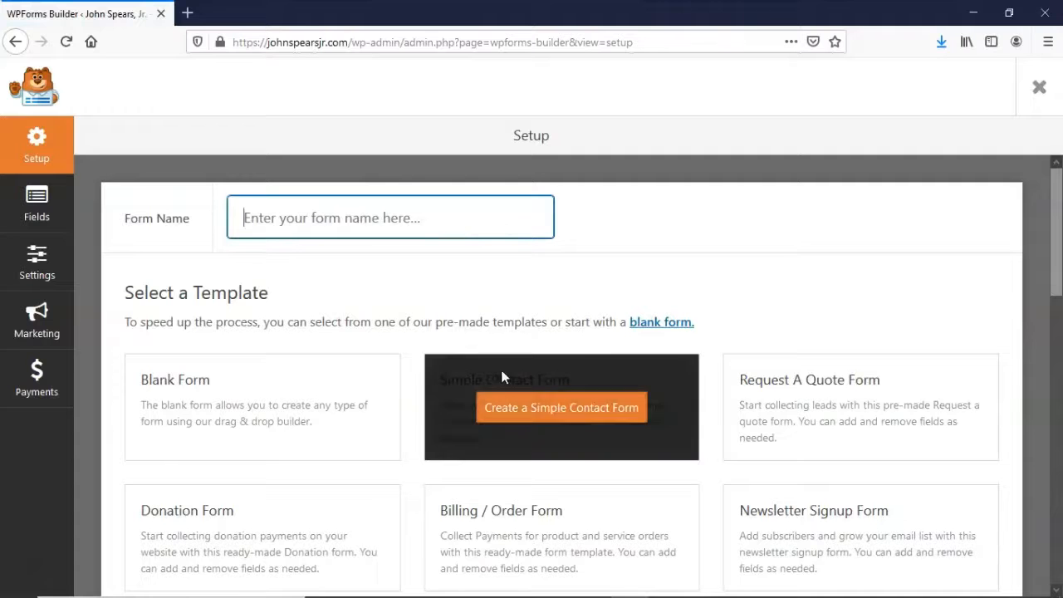
{"action": "left_click", "coordinate": [388, 218]}
{"action": "type", "text": "Conta"}
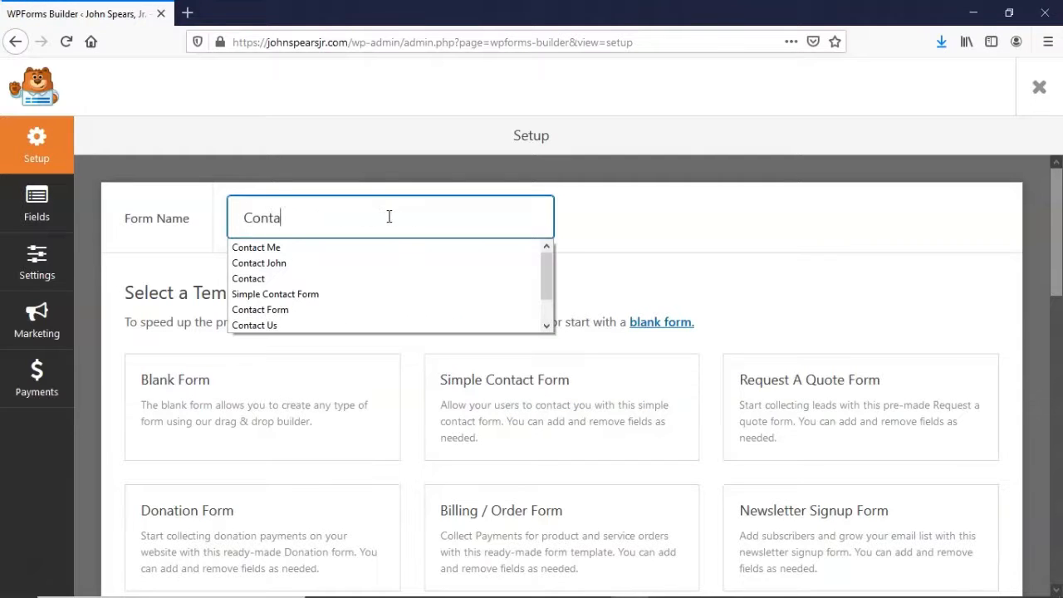
{"action": "type", "text": "ct John"}
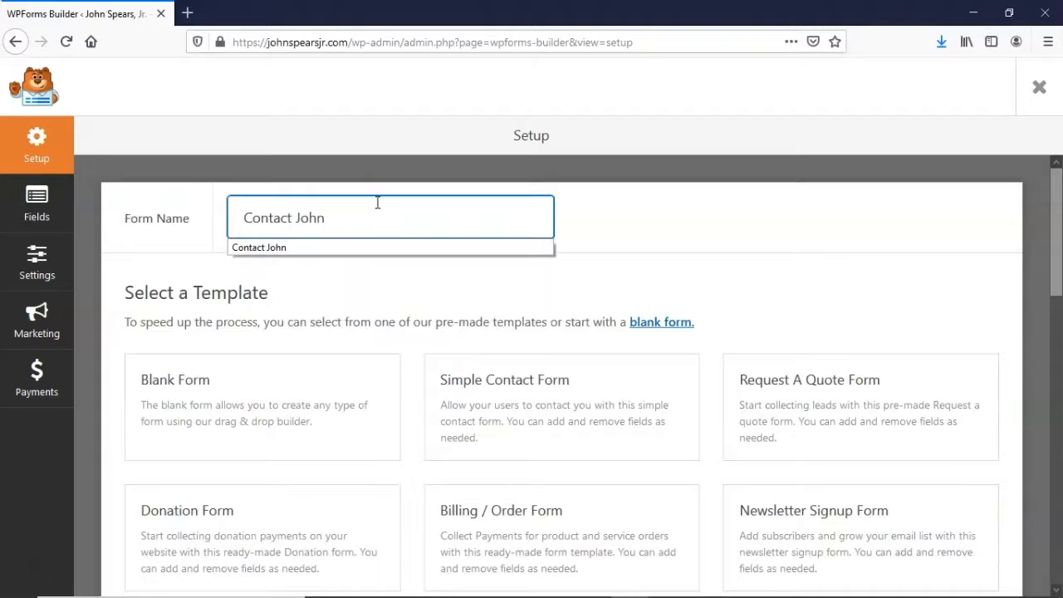
Look over the additional form templates and create the form from the Simple Contact Form template.
{"action": "left_click_drag", "start_coordinate": [1058, 210], "coordinate": [1056, 510]}
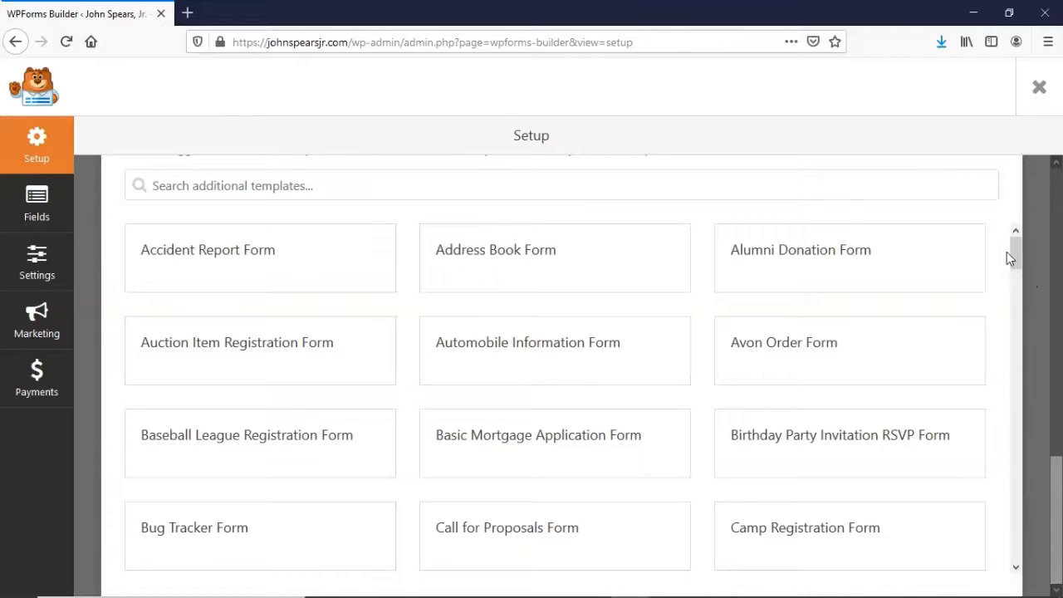
{"action": "mouse_move", "coordinate": [1011, 252]}
{"action": "left_mouse_down"}
{"action": "mouse_move", "coordinate": [1019, 337]}
{"action": "mouse_move", "coordinate": [999, 491]}
{"action": "mouse_move", "coordinate": [1018, 559]}
{"action": "mouse_move", "coordinate": [1016, 233]}
{"action": "left_mouse_up"}
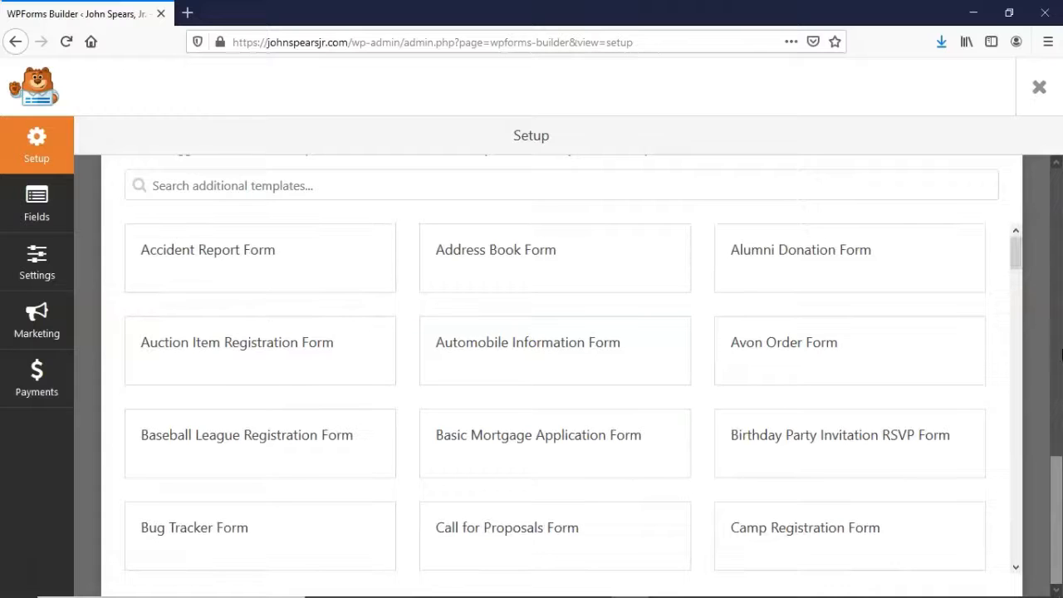
{"action": "left_click_drag", "start_coordinate": [1056, 469], "coordinate": [1058, 175]}
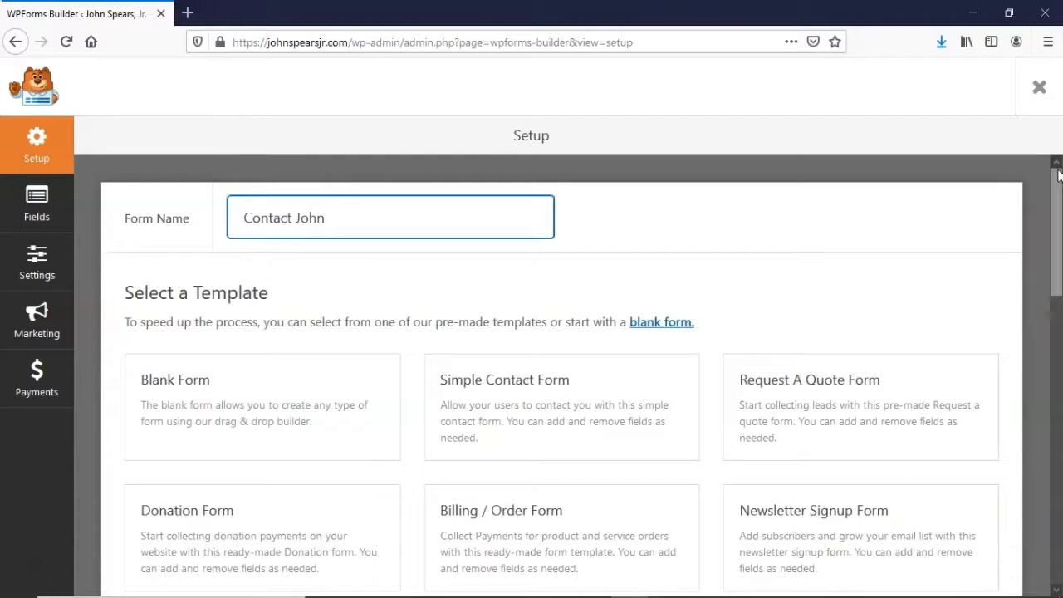
{"action": "mouse_move", "coordinate": [484, 379]}
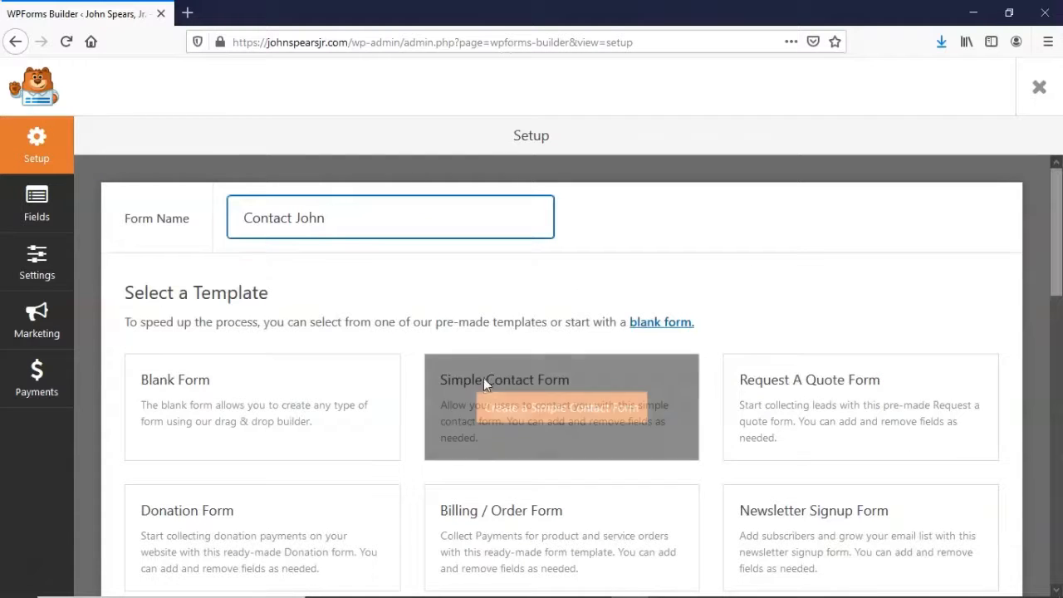
{"action": "left_click", "coordinate": [507, 415]}
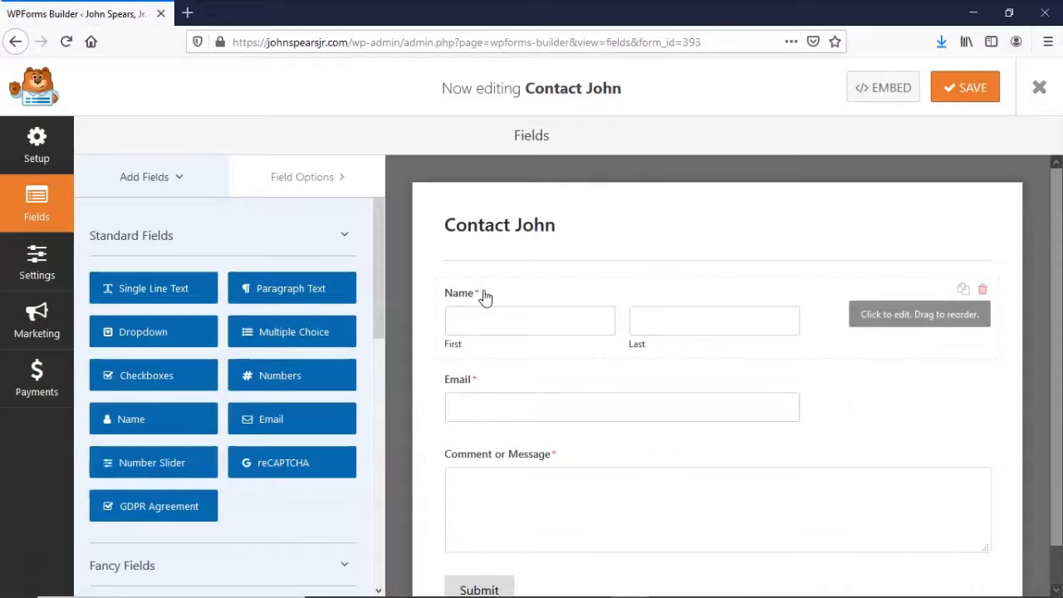
Try reordering the fields by moving Name below Email and back above it.
{"action": "left_click_drag", "start_coordinate": [487, 297], "coordinate": [486, 413]}
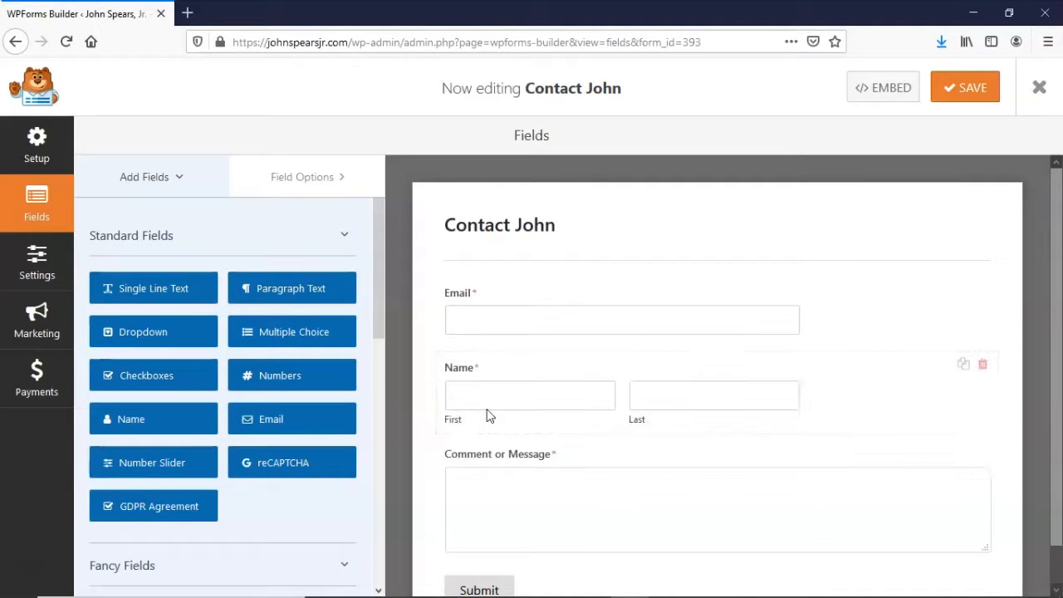
{"action": "left_click_drag", "start_coordinate": [489, 373], "coordinate": [508, 273]}
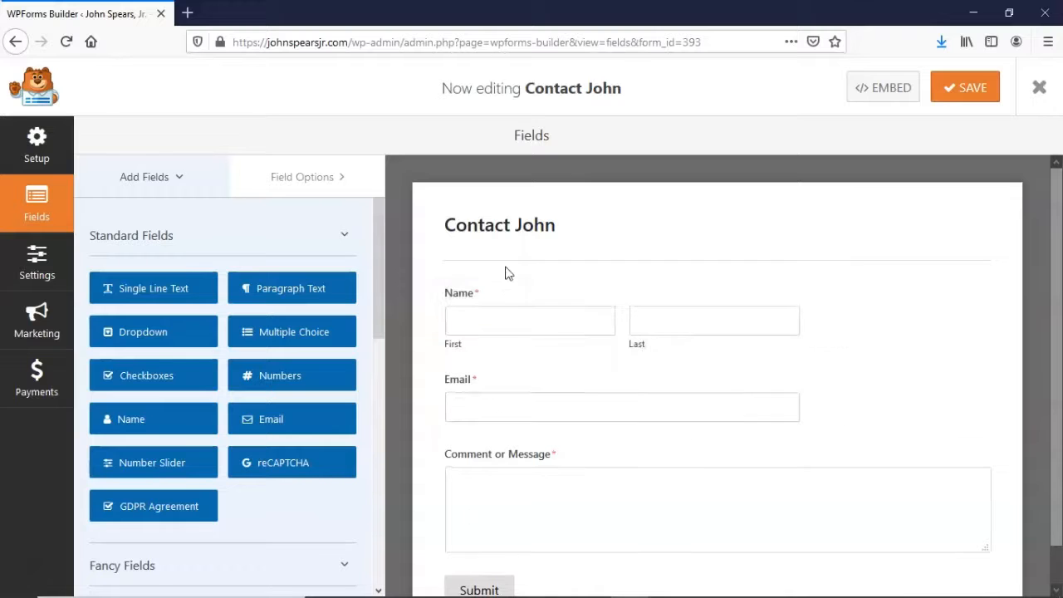
Try adding a Paragraph Text field between Name and Email, and delete it again.
{"action": "left_click_drag", "start_coordinate": [270, 286], "coordinate": [536, 398]}
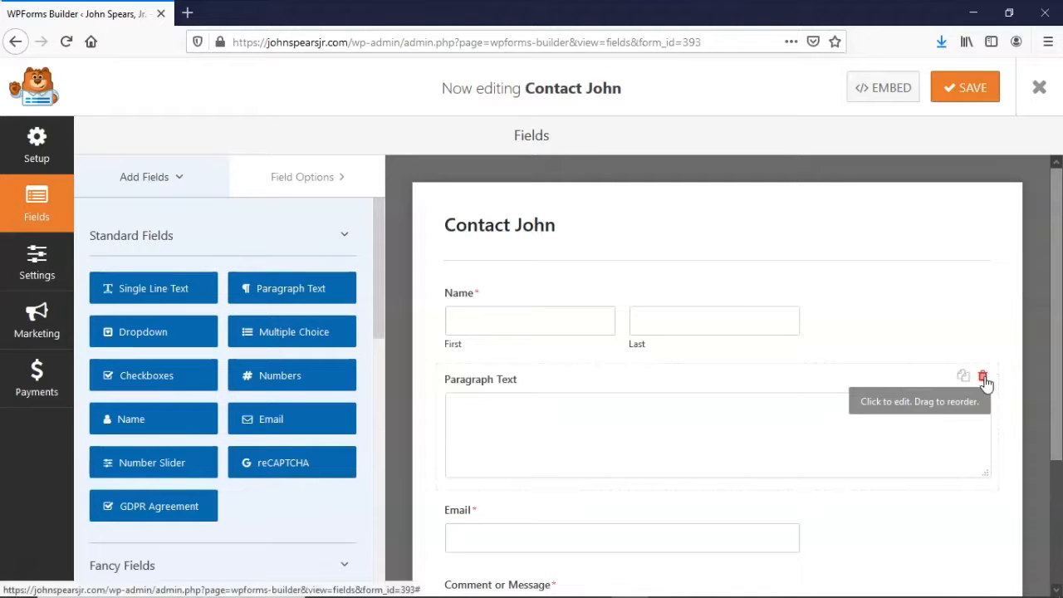
{"action": "left_click", "coordinate": [984, 377]}
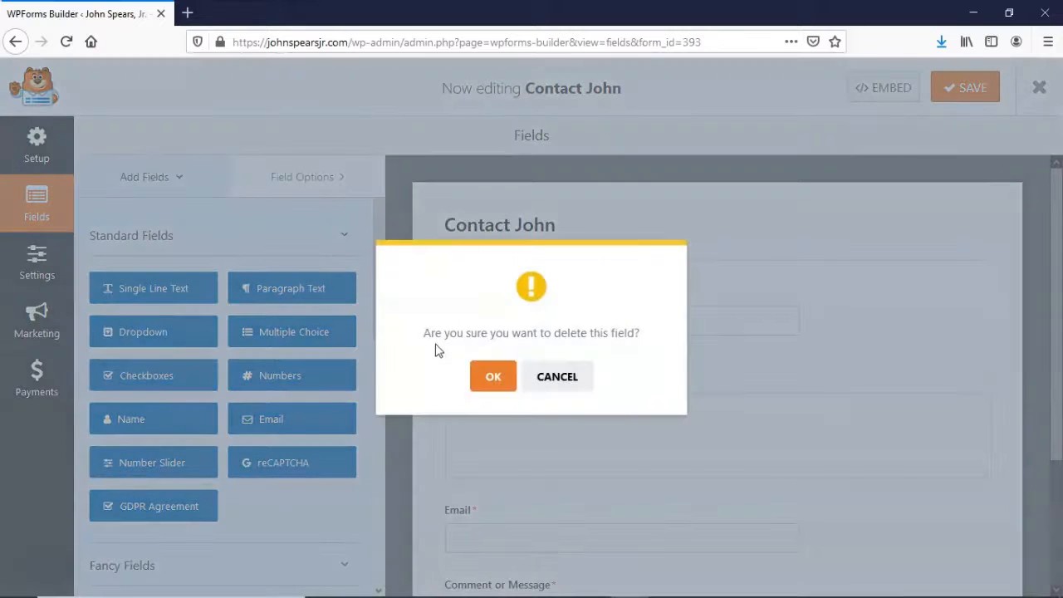
{"action": "left_click", "coordinate": [481, 381]}
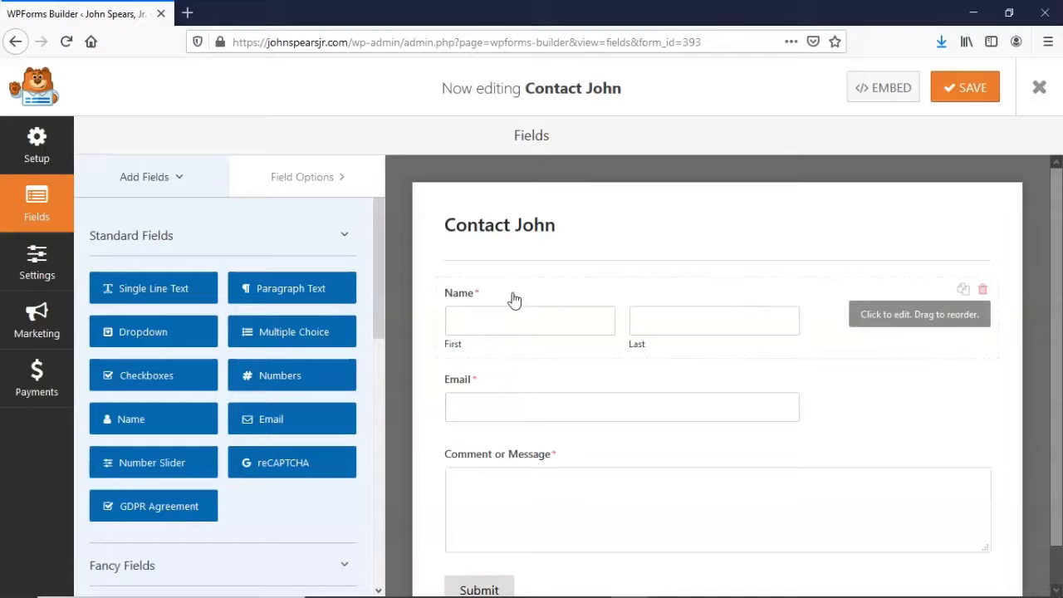
Try the Simple and First Middle Last formats on the Name field, return it to First Last and keep it required.
{"action": "left_click", "coordinate": [493, 296]}
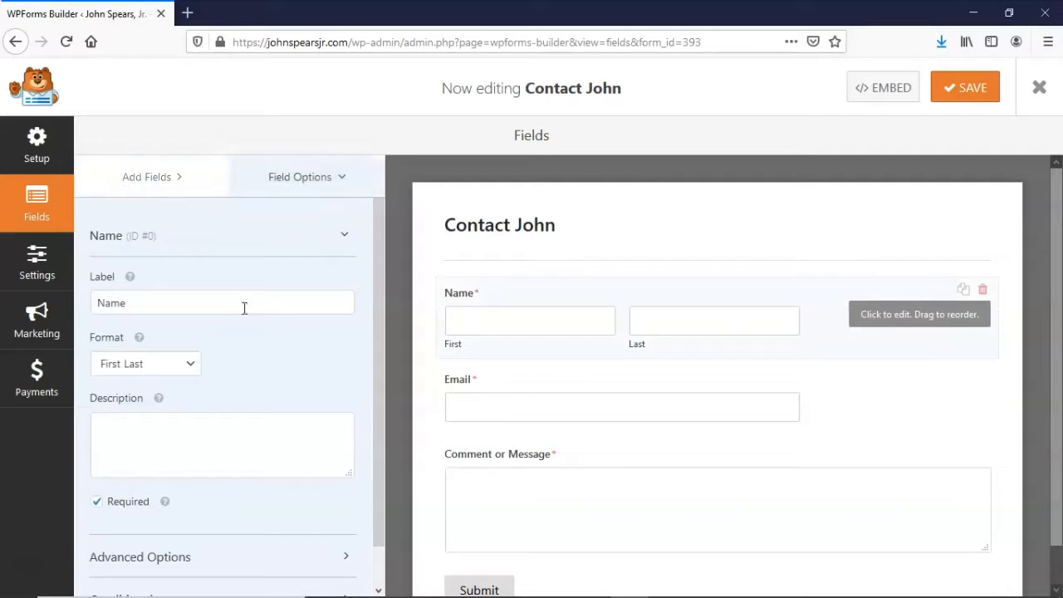
{"action": "left_click", "coordinate": [189, 365]}
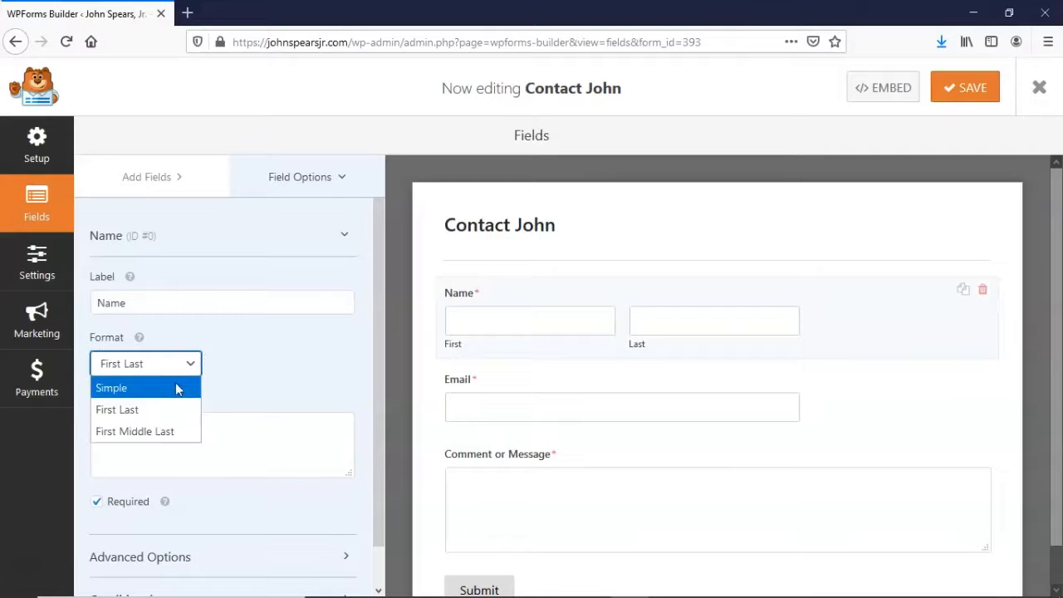
{"action": "left_click", "coordinate": [173, 392]}
{"action": "left_click", "coordinate": [190, 362]}
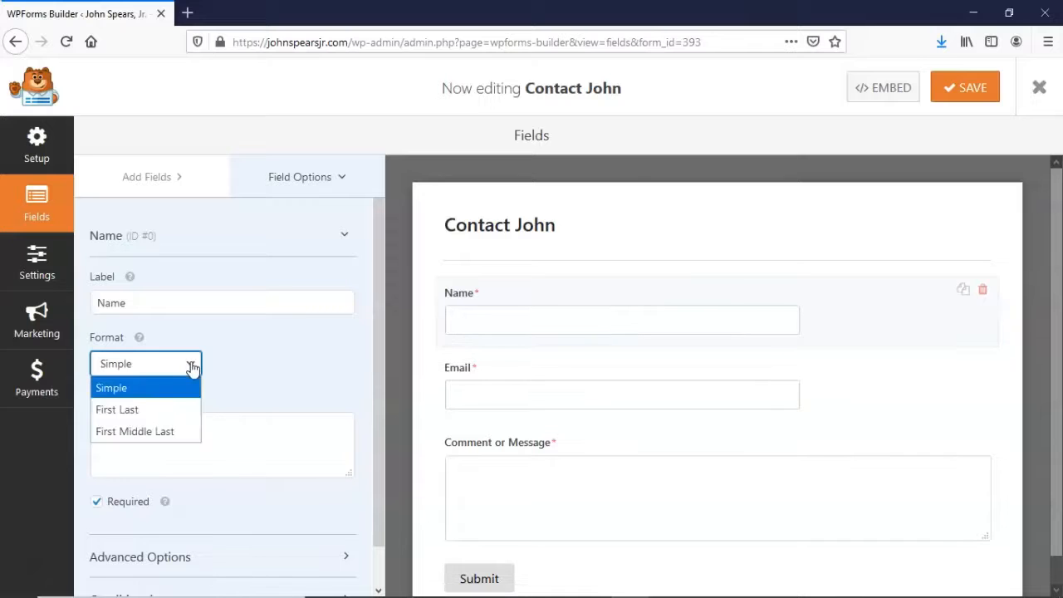
{"action": "left_click", "coordinate": [171, 431]}
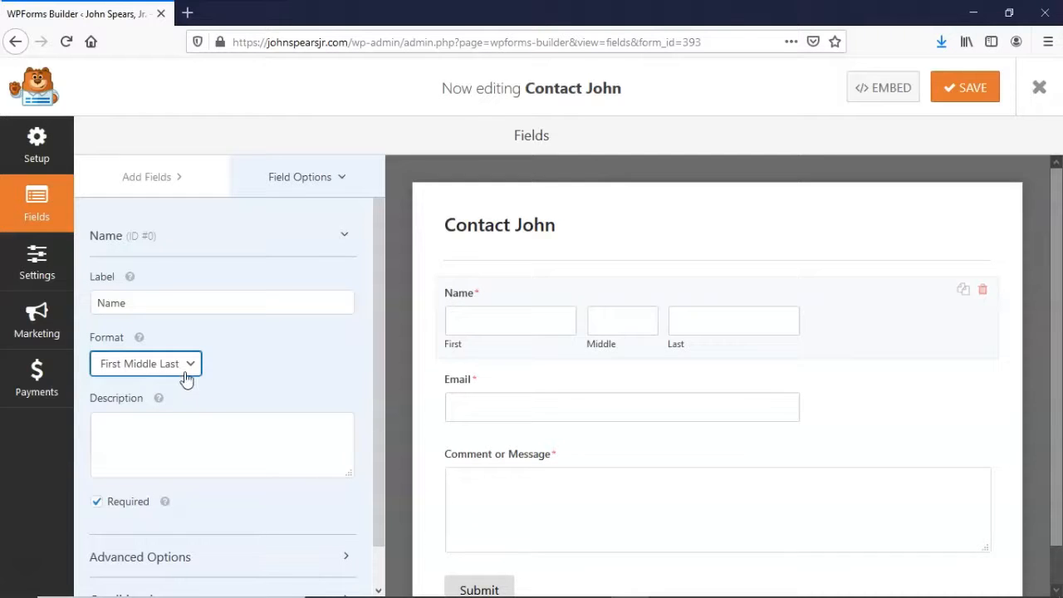
{"action": "left_click", "coordinate": [186, 370]}
{"action": "left_click", "coordinate": [170, 409]}
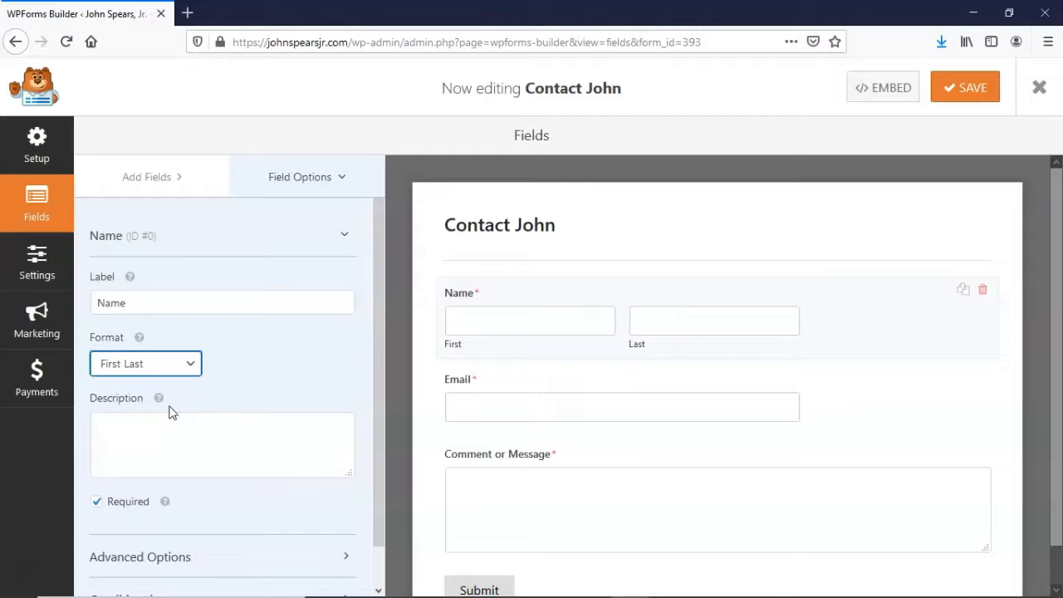
{"action": "left_click", "coordinate": [97, 503]}
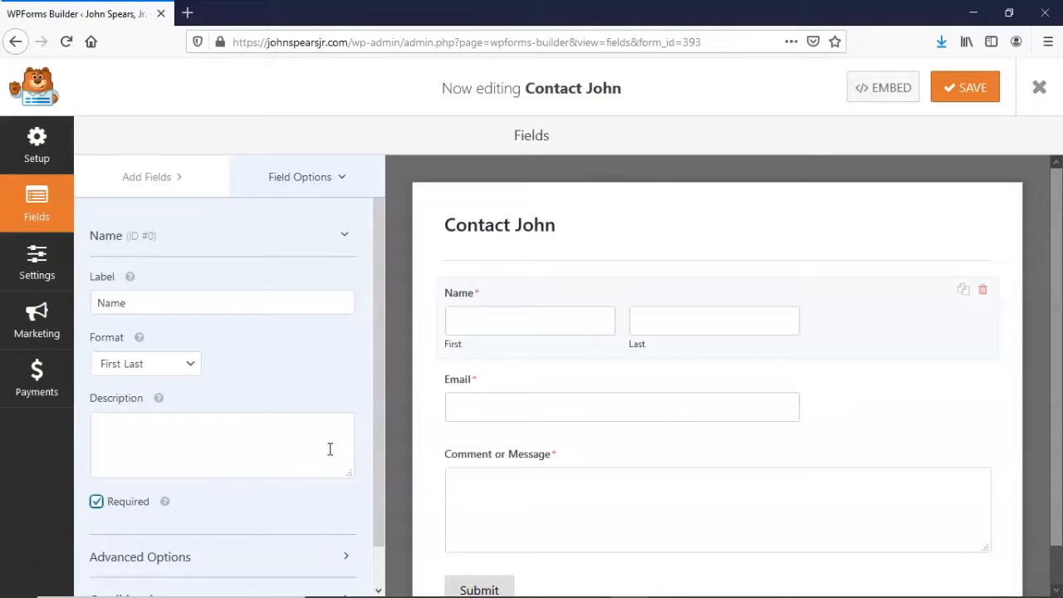
Examine the Name field's advanced options and conditional logic settings.
{"action": "left_click_drag", "start_coordinate": [373, 444], "coordinate": [376, 482]}
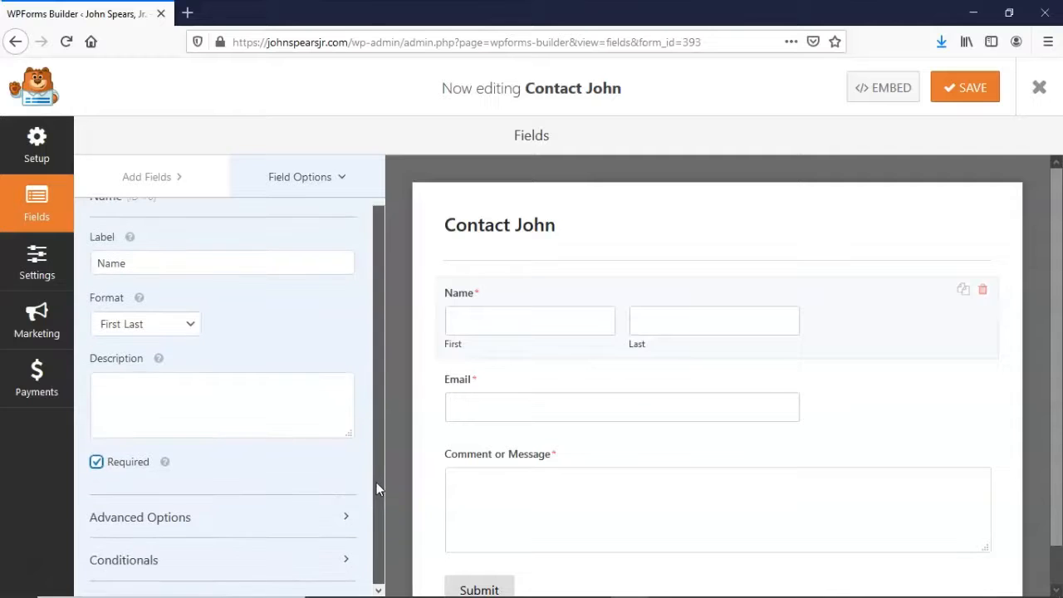
{"action": "left_click", "coordinate": [338, 517]}
{"action": "left_click_drag", "start_coordinate": [374, 360], "coordinate": [386, 434]}
{"action": "left_click_drag", "start_coordinate": [387, 454], "coordinate": [377, 551]}
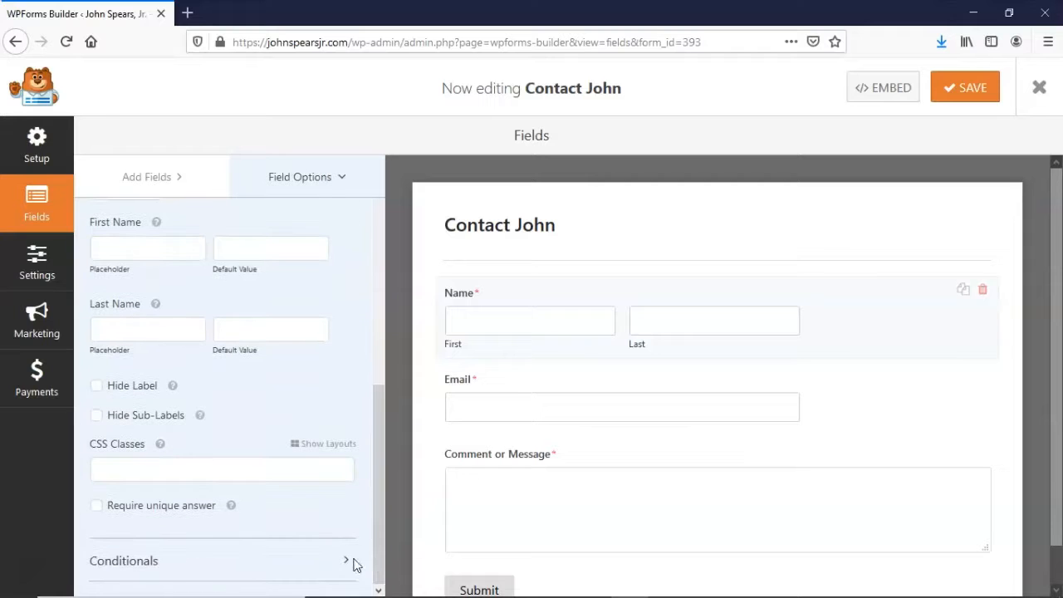
{"action": "left_click", "coordinate": [347, 562]}
{"action": "left_click_drag", "start_coordinate": [374, 411], "coordinate": [371, 180]}
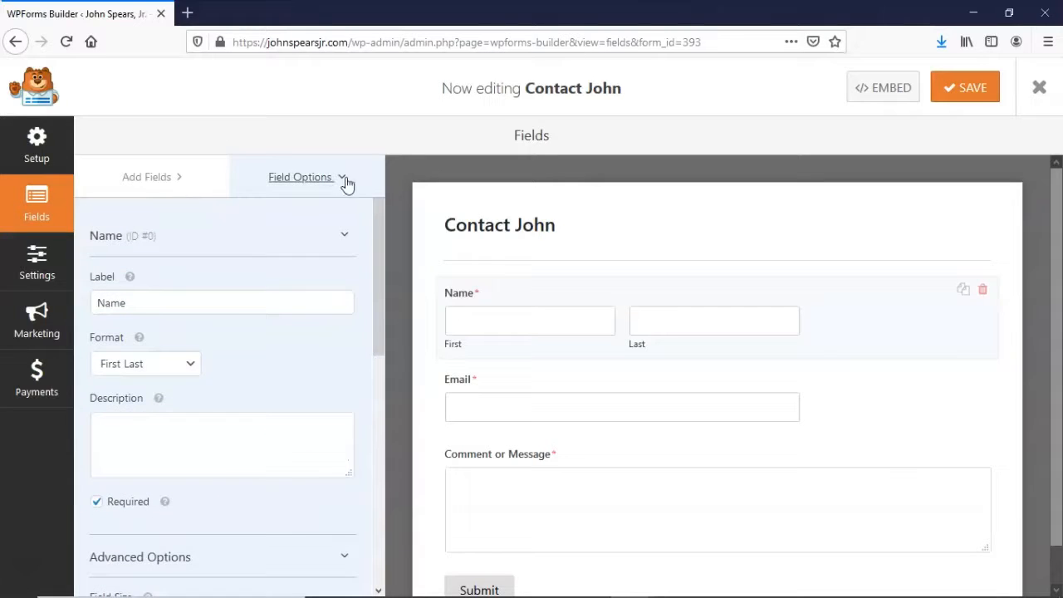
View the field options of the Email field and the Comment or Message field.
{"action": "left_click", "coordinate": [174, 181]}
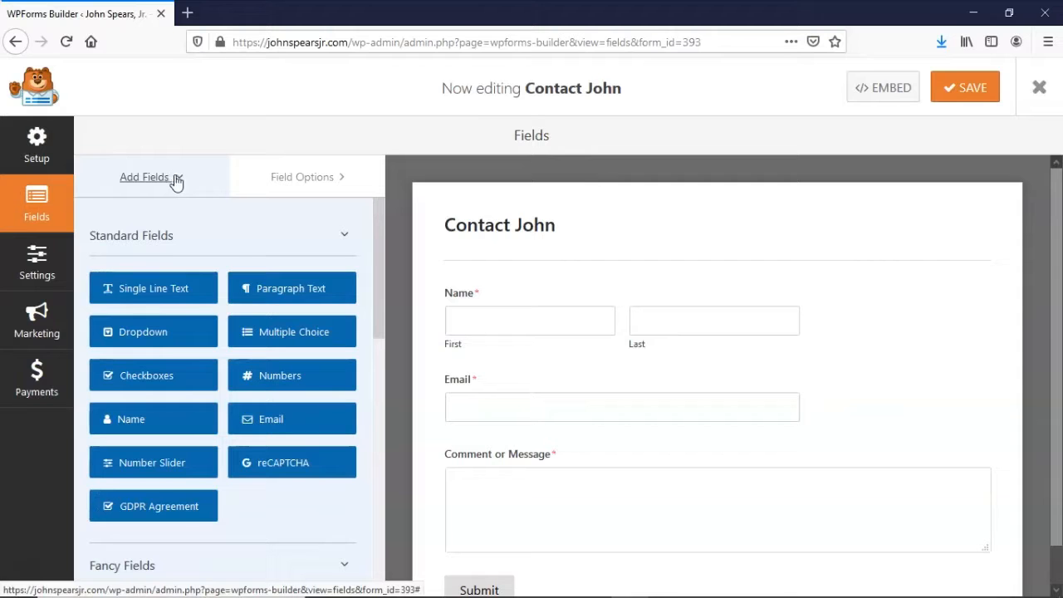
{"action": "left_click", "coordinate": [493, 391]}
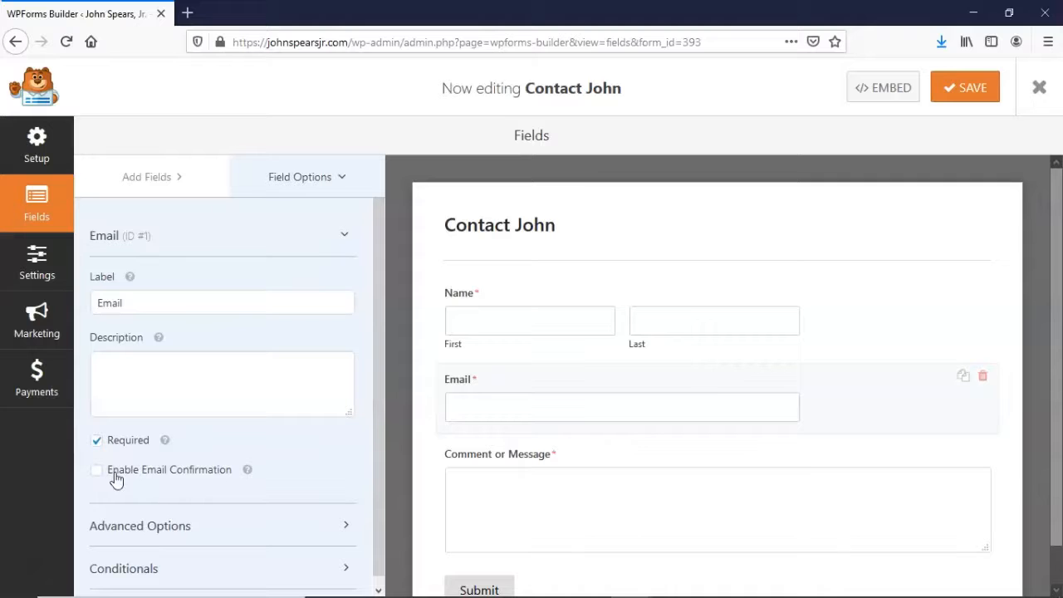
{"action": "left_click", "coordinate": [482, 462]}
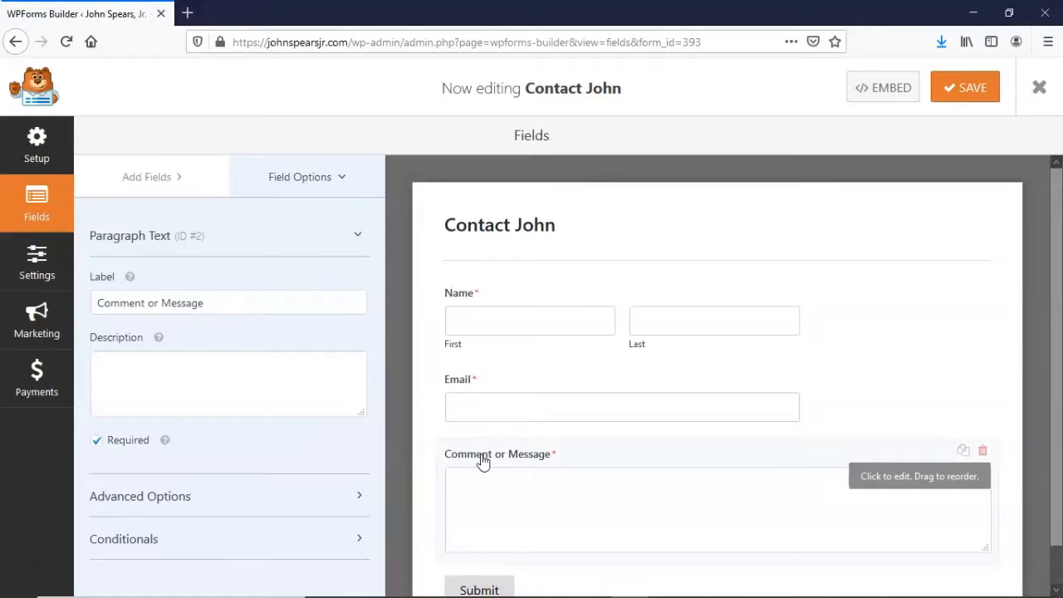
Look through the field types that can be added to the form, down to the payment fields.
{"action": "left_click", "coordinate": [105, 189]}
{"action": "mouse_move", "coordinate": [381, 256]}
{"action": "left_mouse_down"}
{"action": "mouse_move", "coordinate": [396, 469]}
{"action": "mouse_move", "coordinate": [385, 518]}
{"action": "left_mouse_up"}
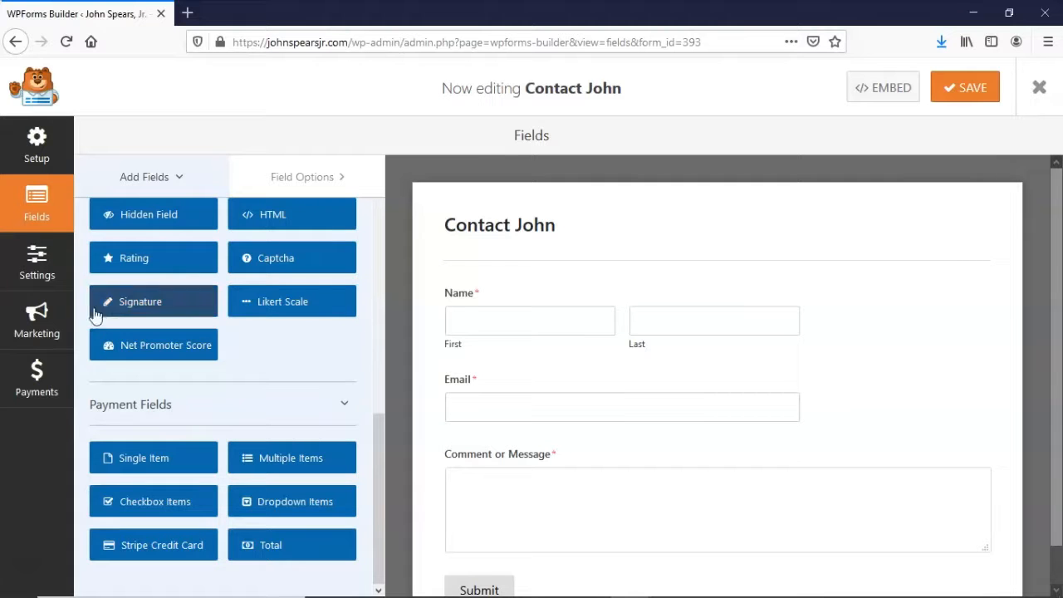
View the form's general settings and the default notification's recipient, subject and sender fields.
{"action": "left_click", "coordinate": [32, 264]}
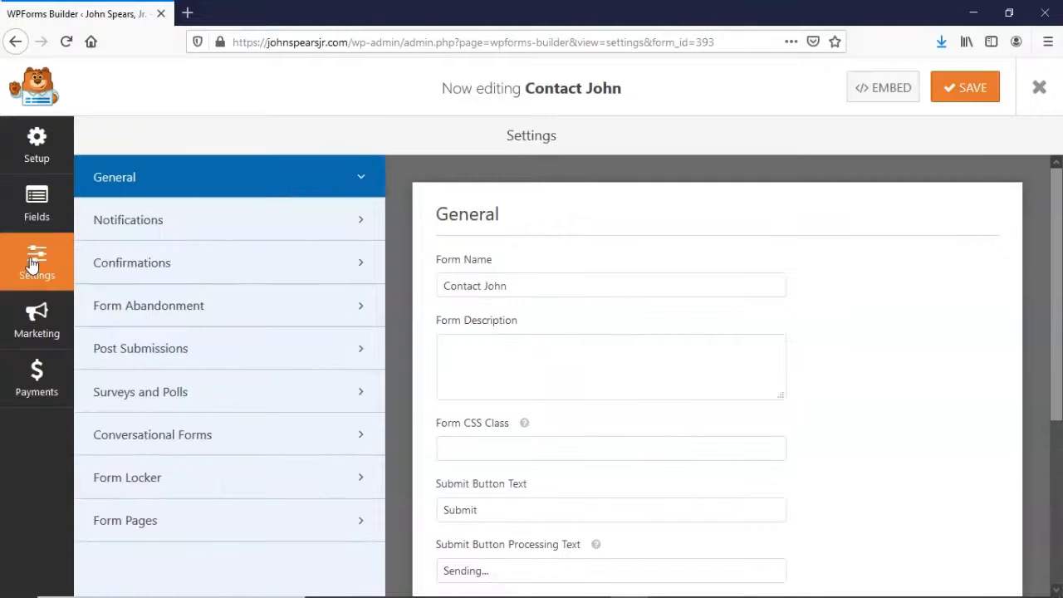
{"action": "left_click", "coordinate": [185, 221]}
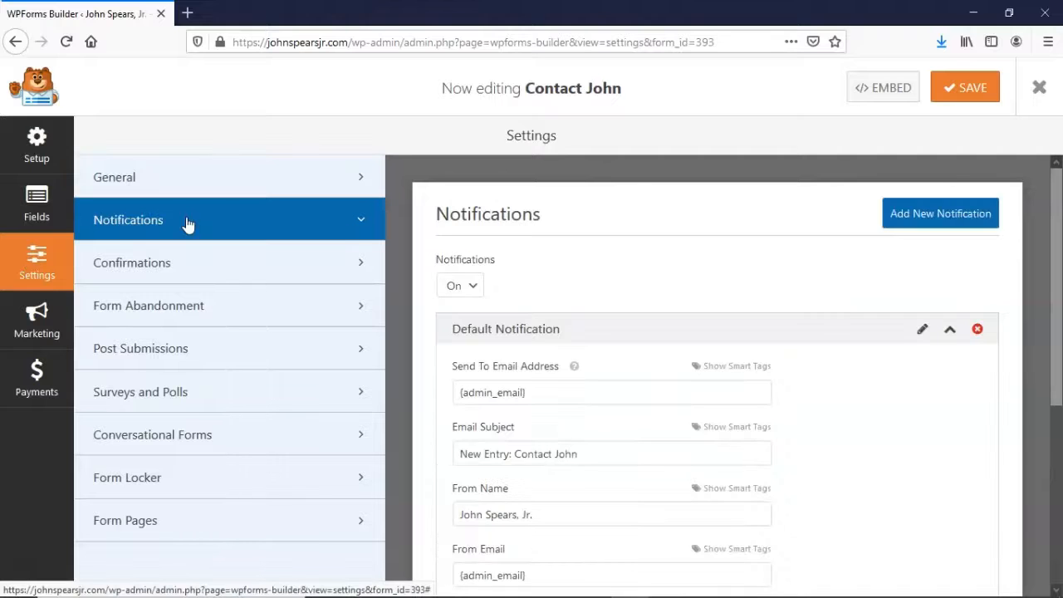
{"action": "left_click", "coordinate": [558, 390]}
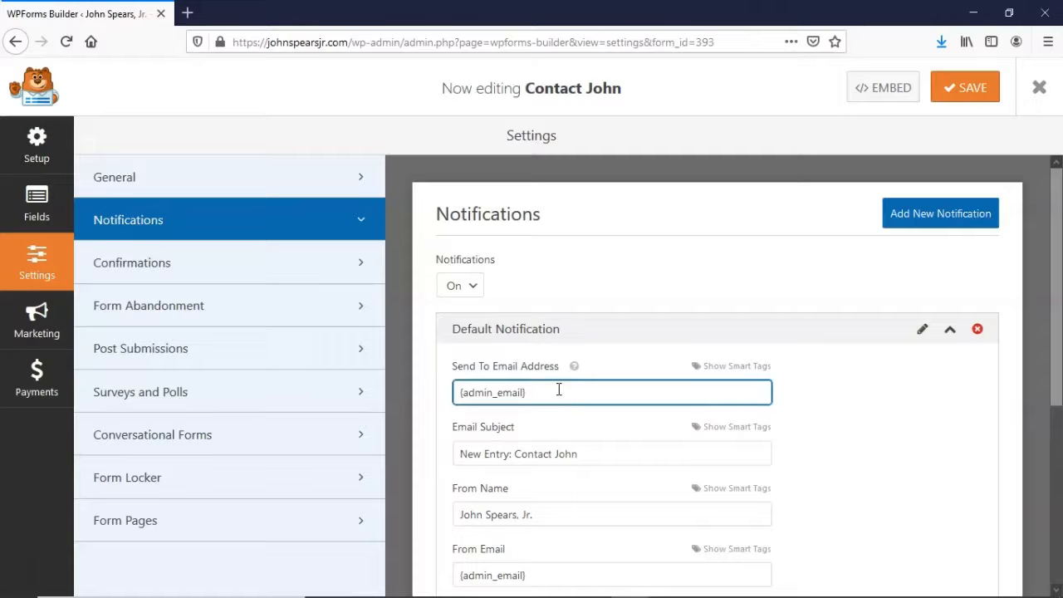
Try the Show Page confirmation type for the default confirmation, and switch it to Go to URL (Redirect).
{"action": "left_click", "coordinate": [344, 275]}
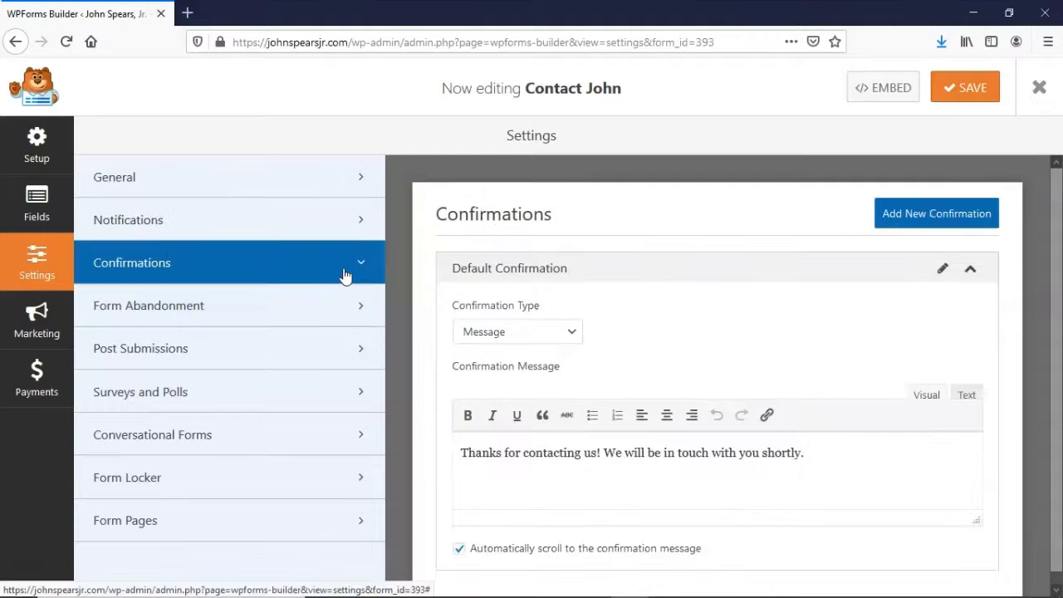
{"action": "left_click", "coordinate": [573, 335]}
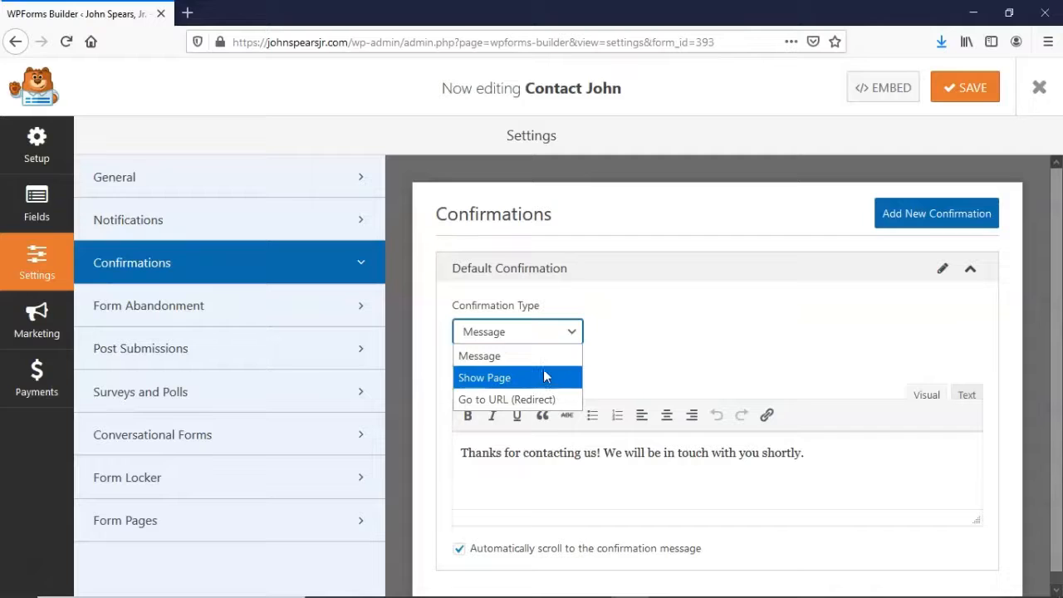
{"action": "left_click", "coordinate": [544, 375]}
{"action": "left_click", "coordinate": [551, 342]}
{"action": "left_click", "coordinate": [553, 340]}
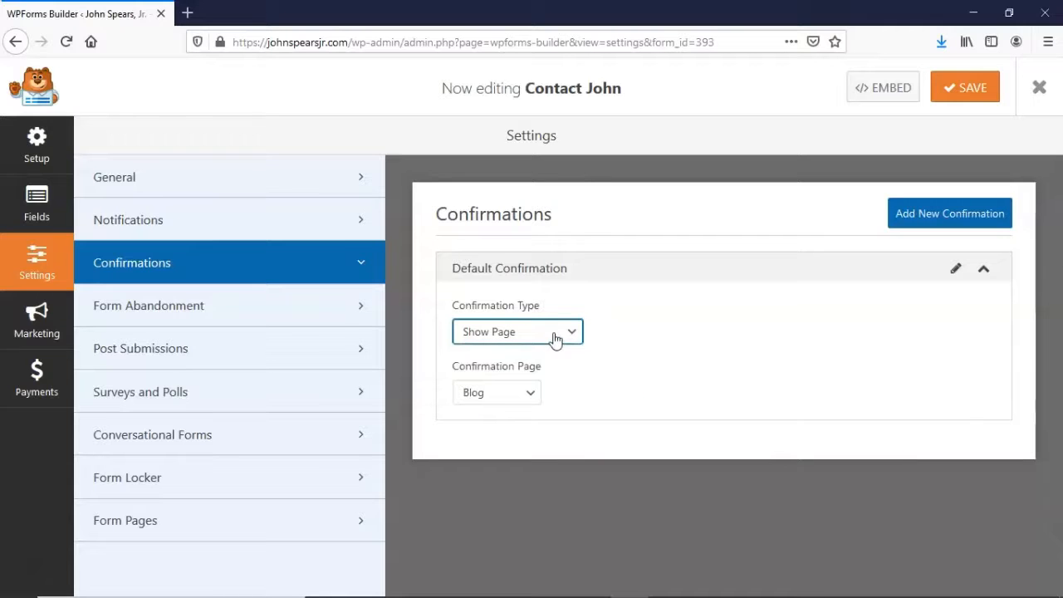
{"action": "left_click", "coordinate": [523, 401]}
{"action": "left_click", "coordinate": [523, 402]}
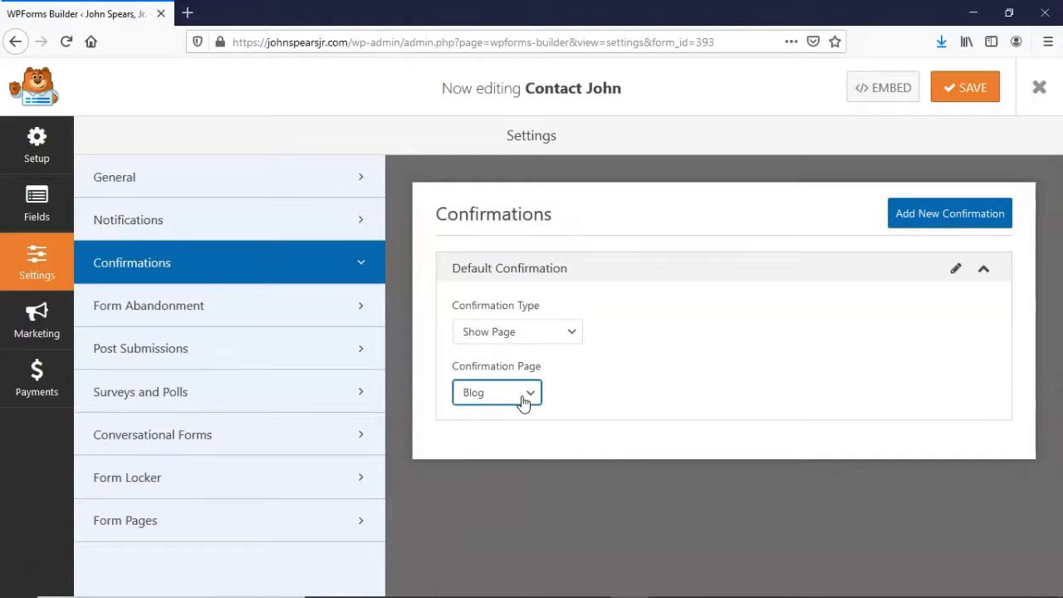
{"action": "left_click", "coordinate": [545, 332]}
{"action": "left_click", "coordinate": [538, 401]}
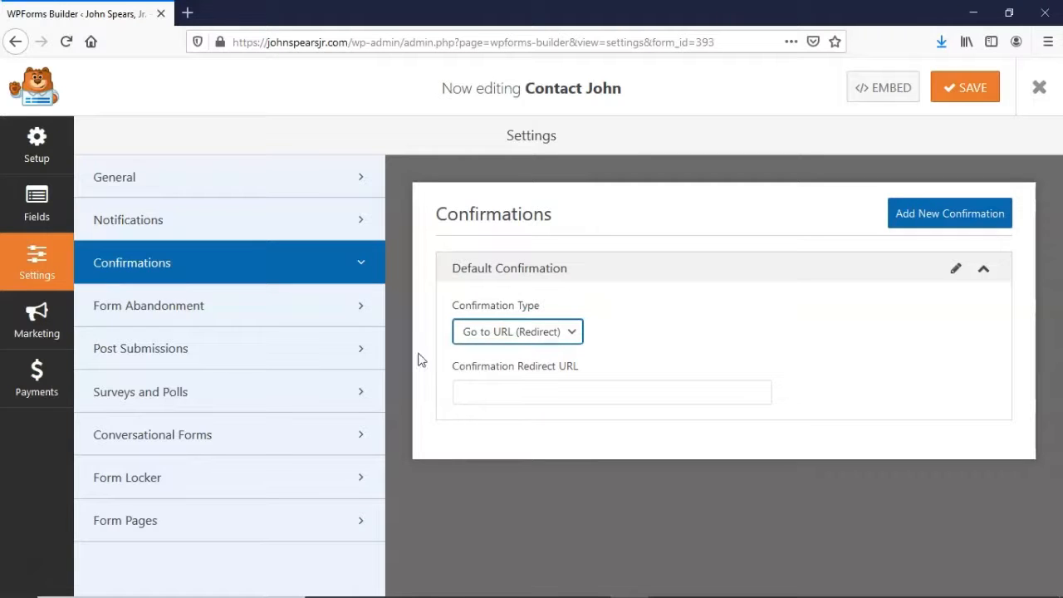
Try enabling form abandonment lead capture to view its saving options, and turn it back off.
{"action": "left_click", "coordinate": [348, 306]}
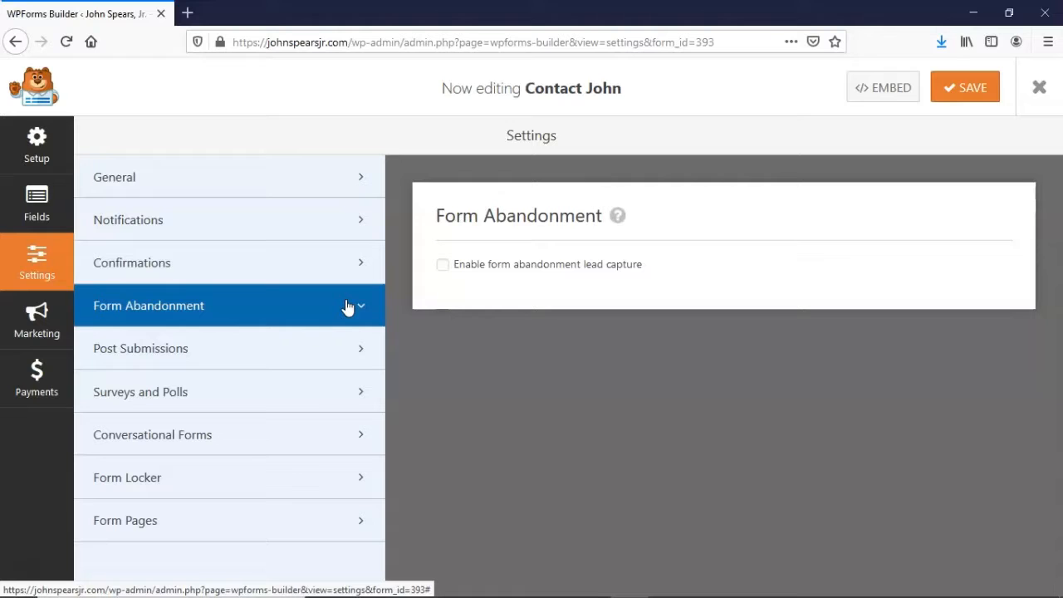
{"action": "left_click", "coordinate": [461, 267]}
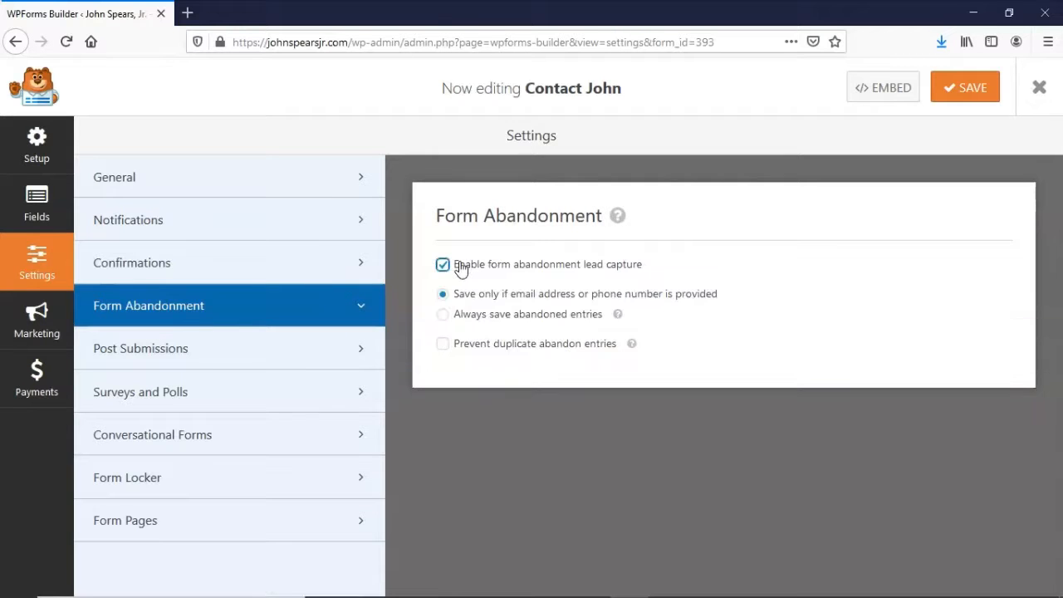
{"action": "left_click", "coordinate": [461, 267]}
Look through the Post Submissions, Surveys and Polls and Conversational Forms settings, switching Conversational Form Mode on and back off.
{"action": "left_click", "coordinate": [231, 353]}
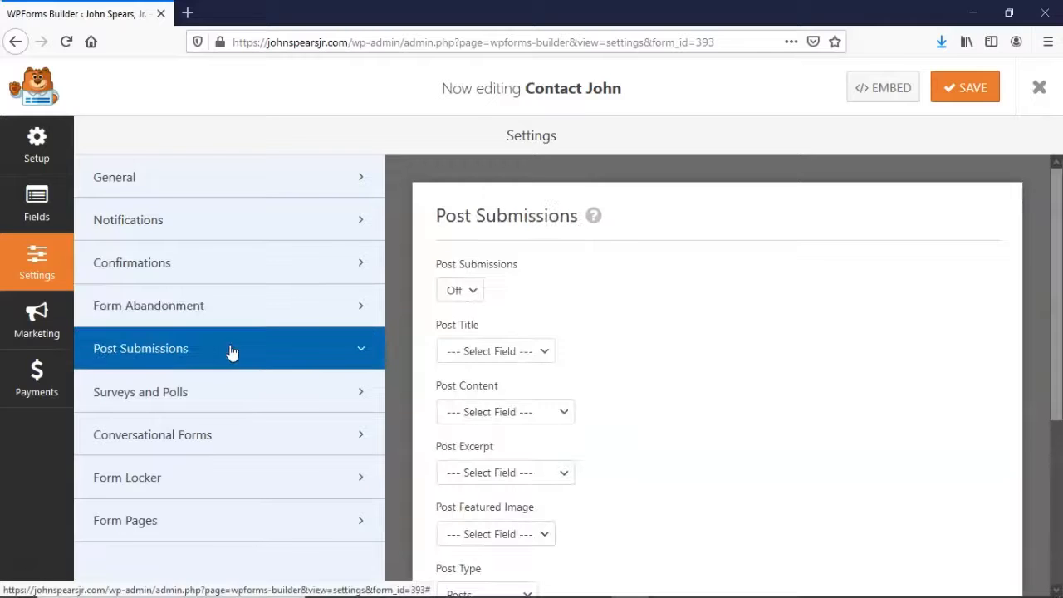
{"action": "left_click", "coordinate": [241, 411]}
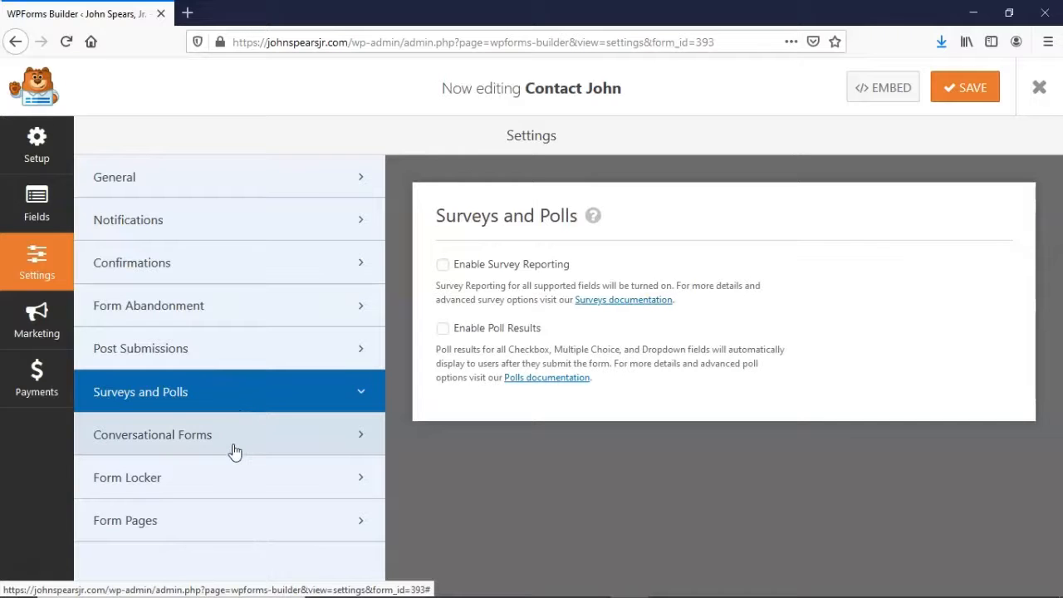
{"action": "left_click", "coordinate": [234, 451]}
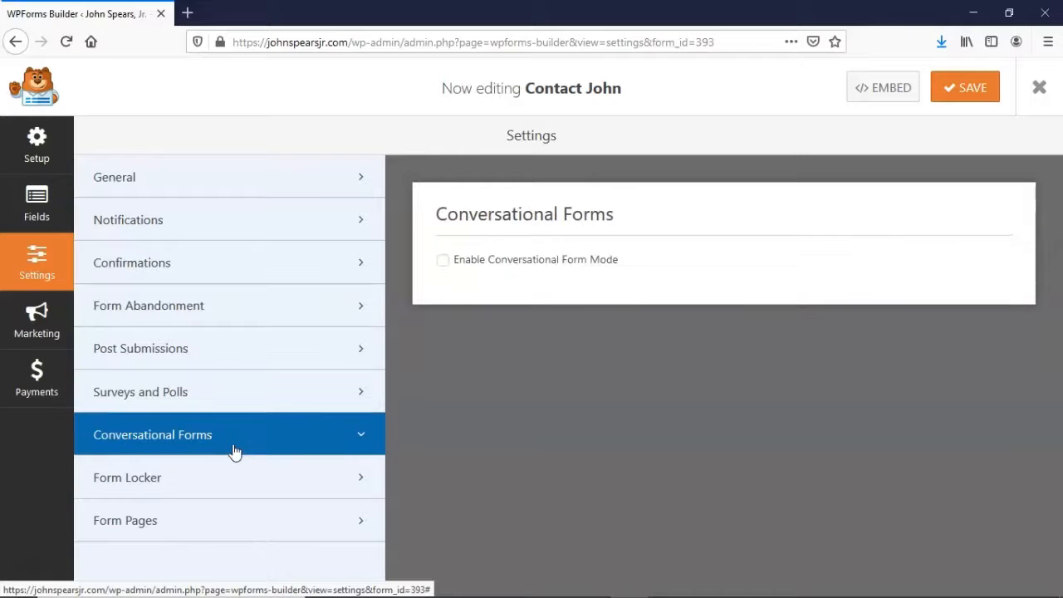
{"action": "left_click", "coordinate": [444, 260]}
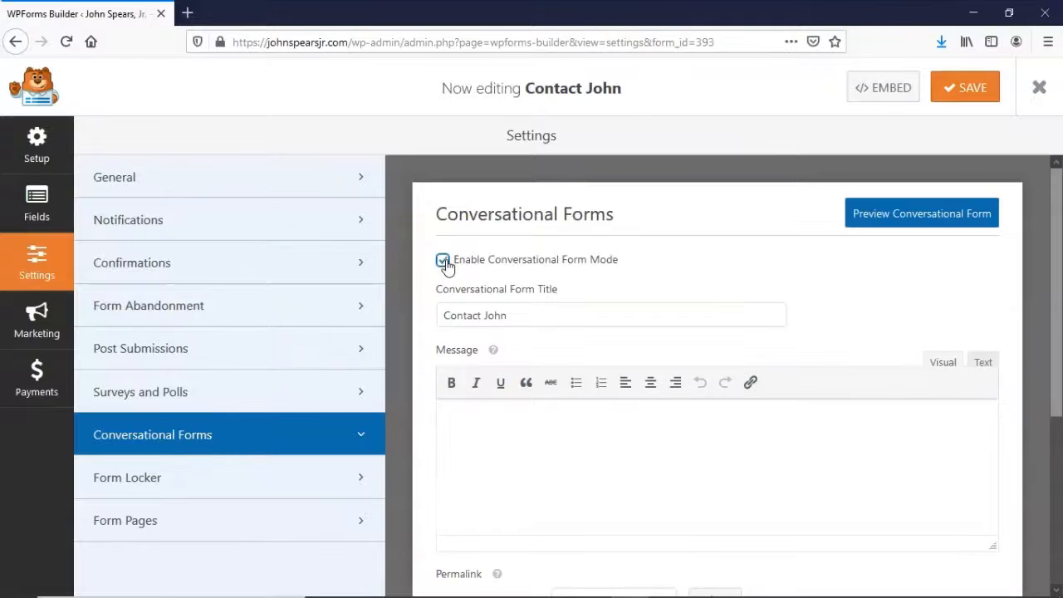
{"action": "left_click", "coordinate": [445, 262]}
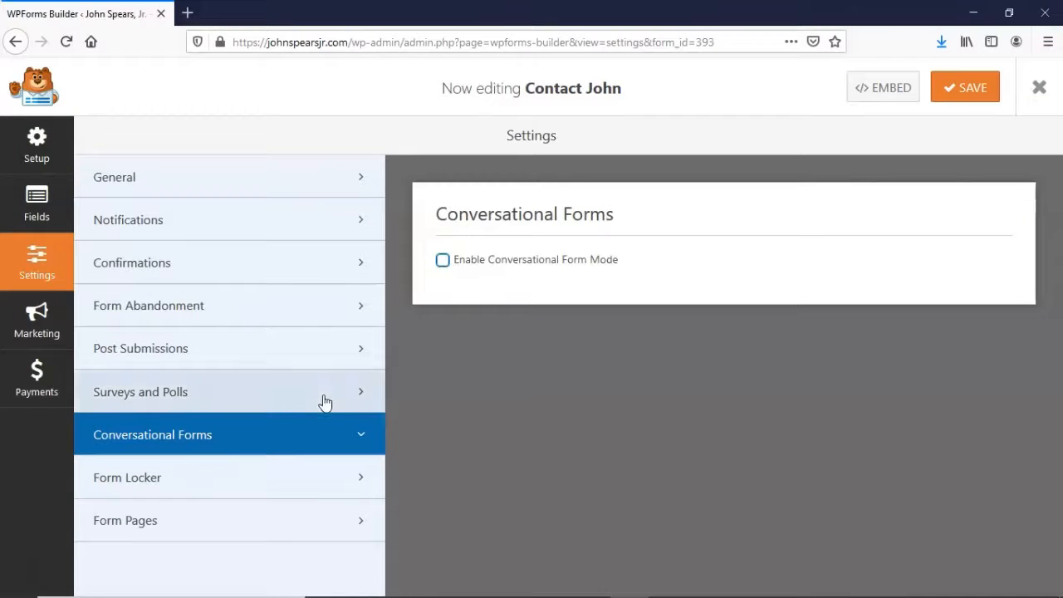
Try the Form Locker's password protection, scheduling, entry limit and logged-in-users restriction, turning each back off.
{"action": "left_click", "coordinate": [320, 480]}
{"action": "left_click", "coordinate": [441, 288]}
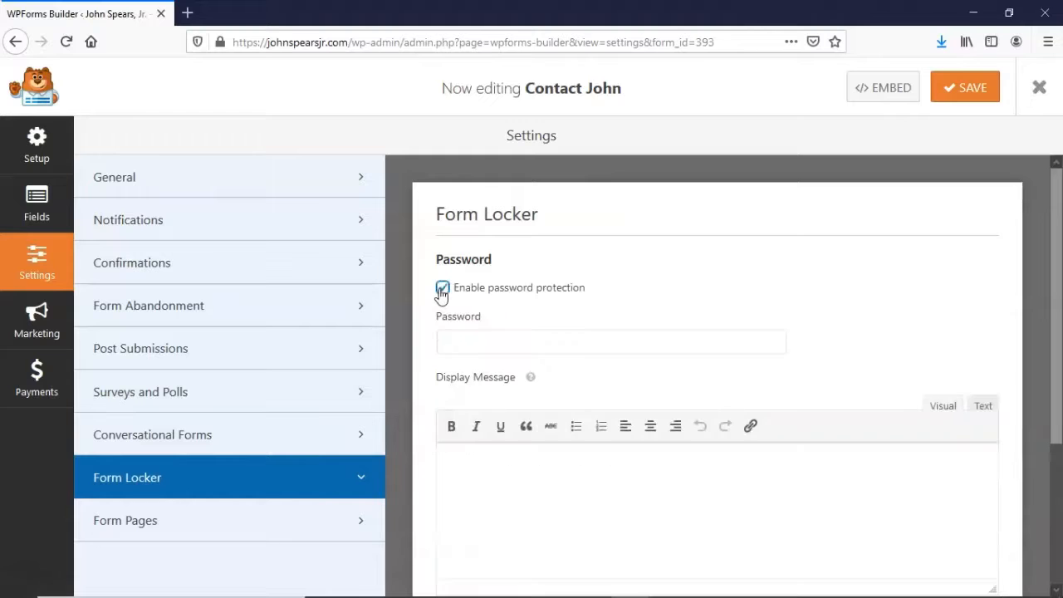
{"action": "left_click", "coordinate": [442, 288]}
{"action": "left_click", "coordinate": [444, 346]}
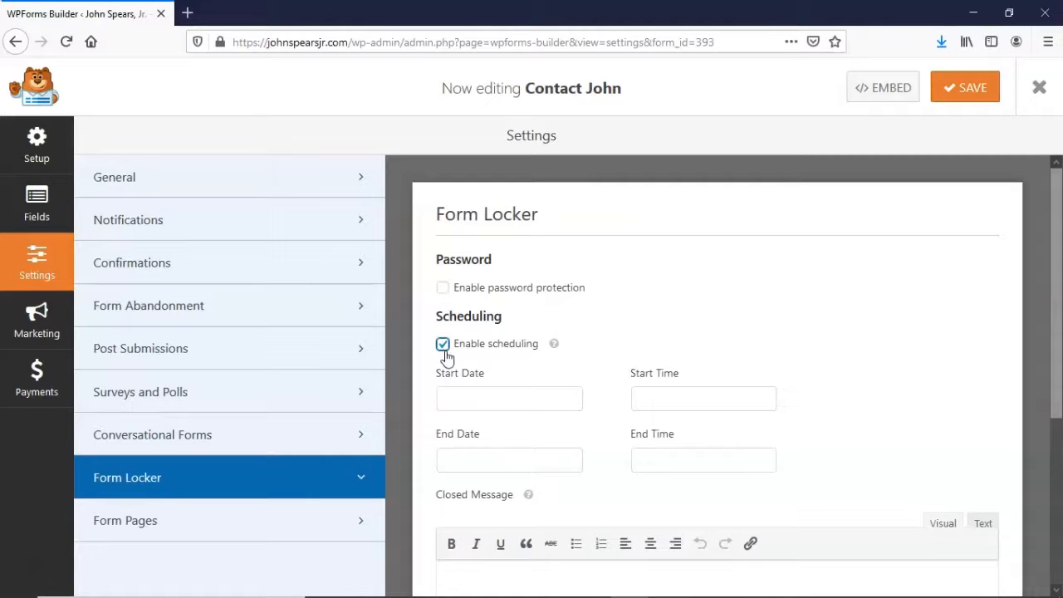
{"action": "left_click", "coordinate": [443, 344]}
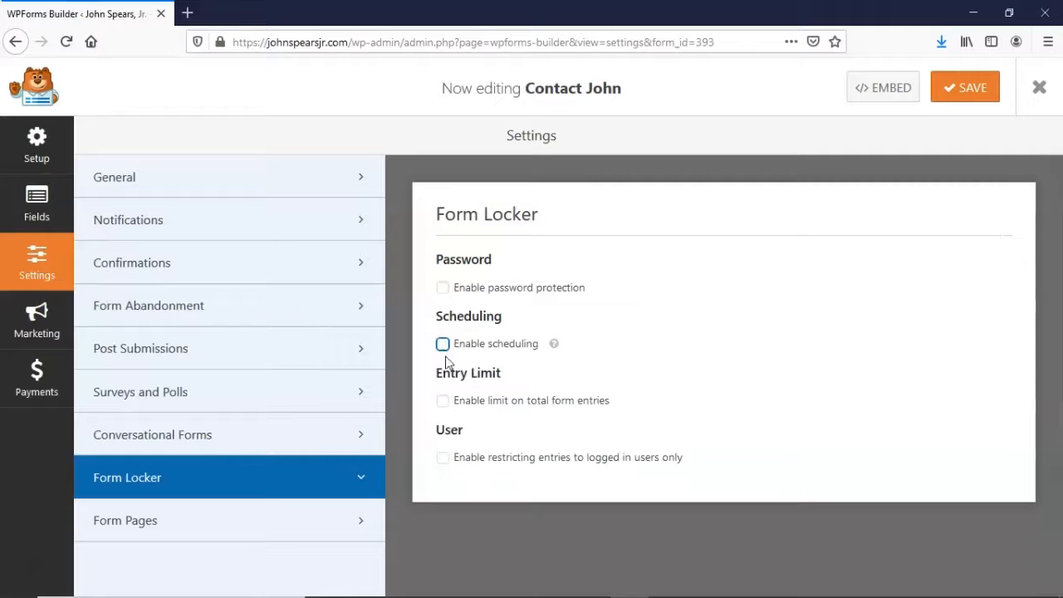
{"action": "left_click", "coordinate": [443, 401]}
{"action": "left_click", "coordinate": [443, 401]}
{"action": "left_click", "coordinate": [442, 458]}
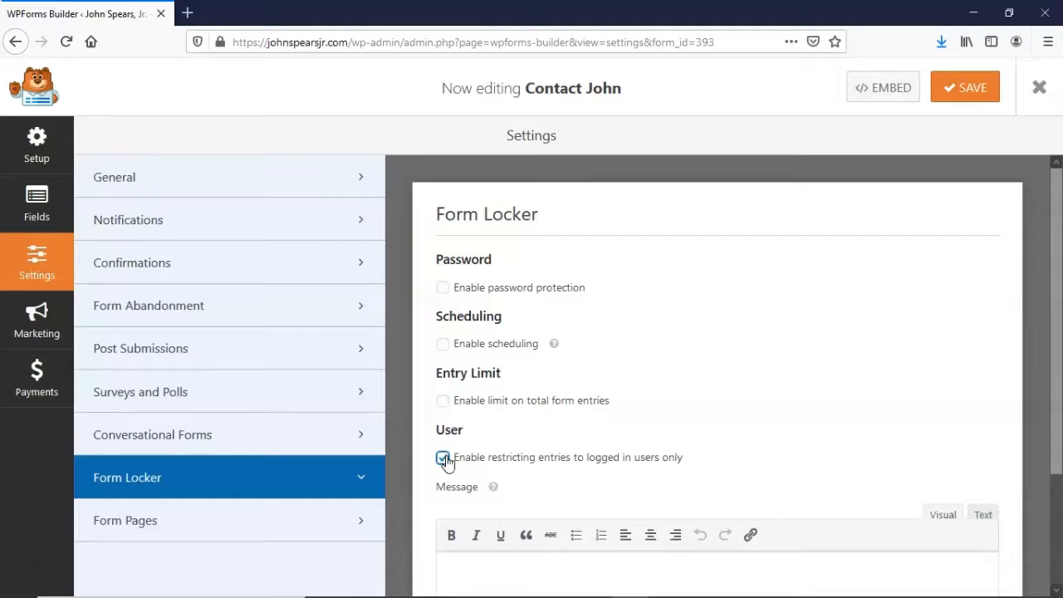
{"action": "left_click", "coordinate": [443, 458]}
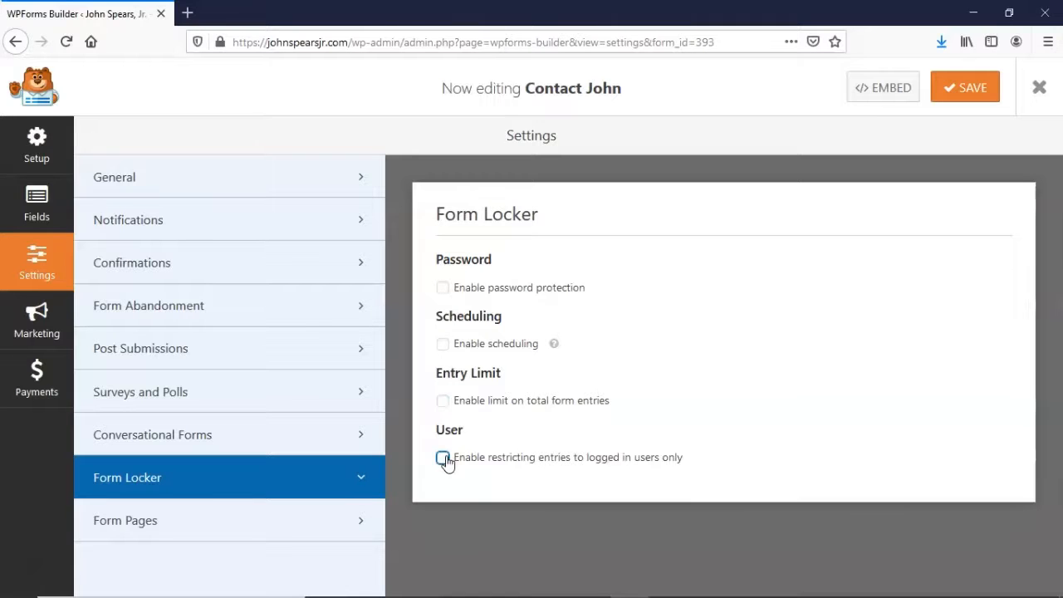
Try enabling Form Page Mode to view its options, and turn it back off.
{"action": "left_click", "coordinate": [191, 529]}
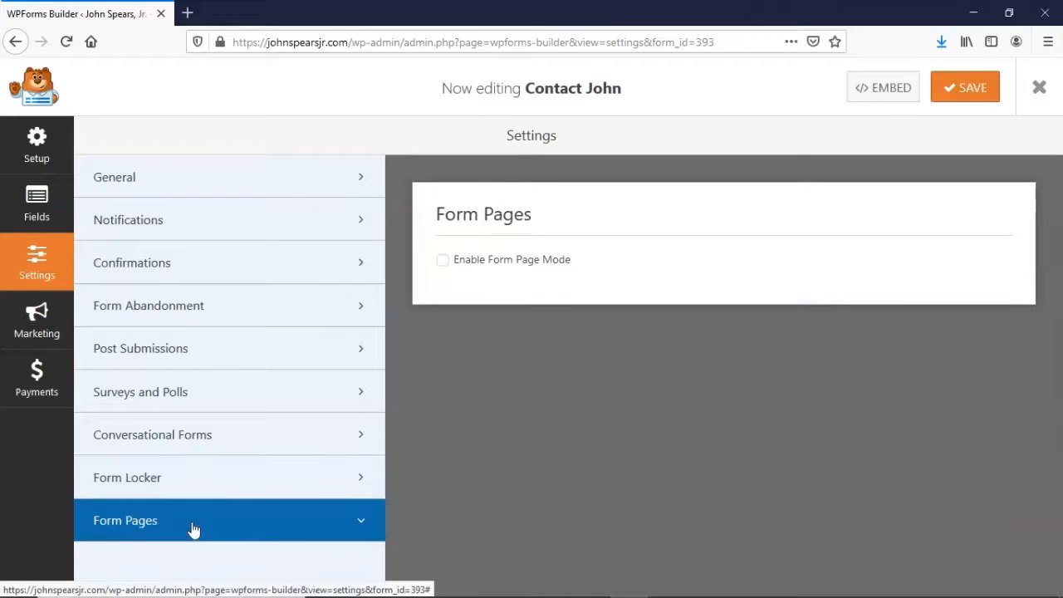
{"action": "left_click", "coordinate": [443, 261]}
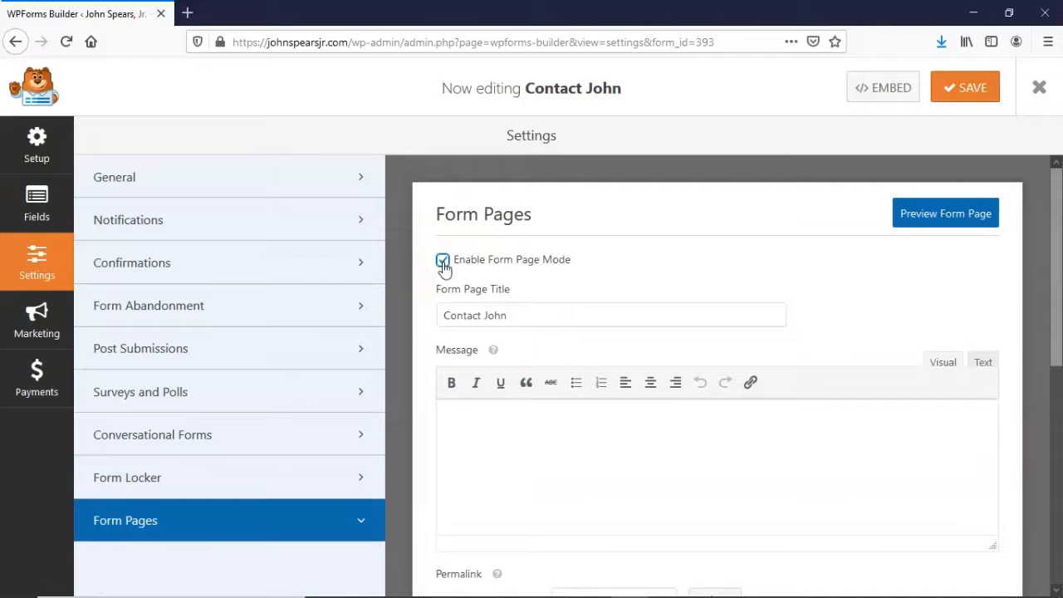
{"action": "left_click", "coordinate": [442, 261]}
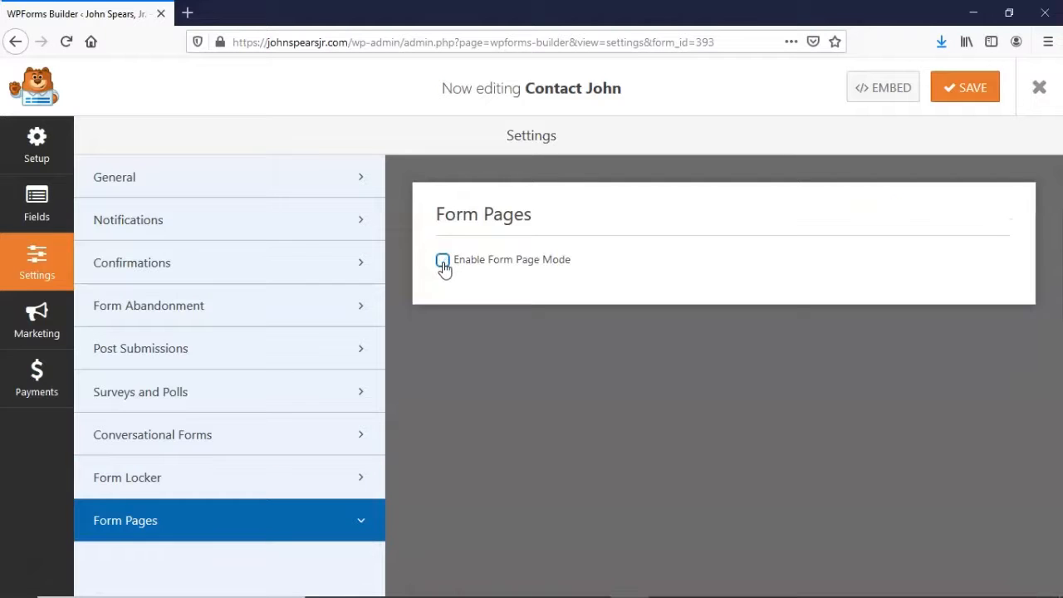
Save the form's progress and add a Mailchimp marketing connection nicknamed Newsletter.
{"action": "left_click", "coordinate": [30, 330]}
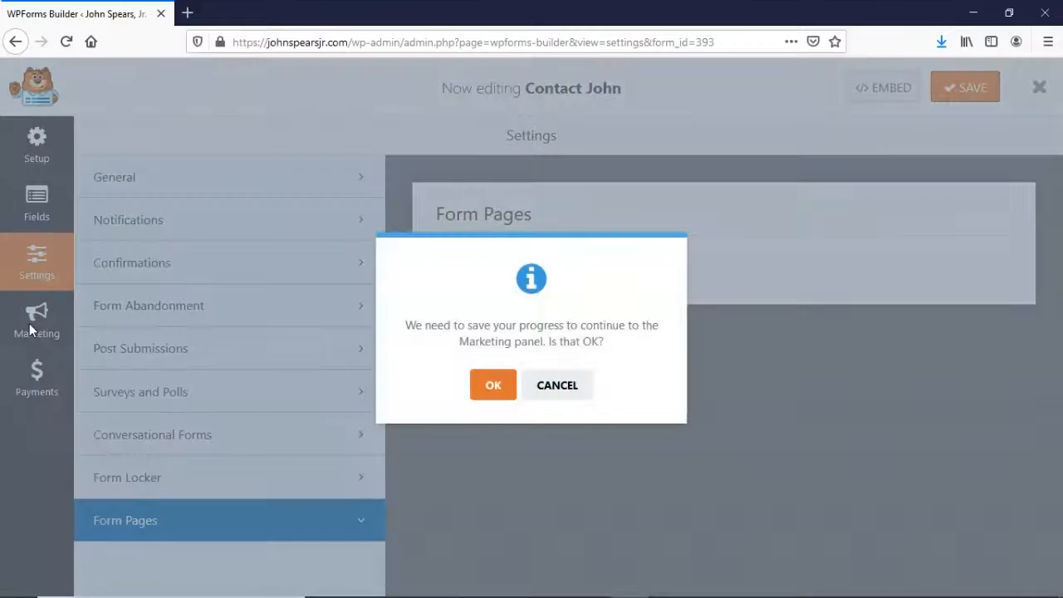
{"action": "left_click", "coordinate": [495, 388]}
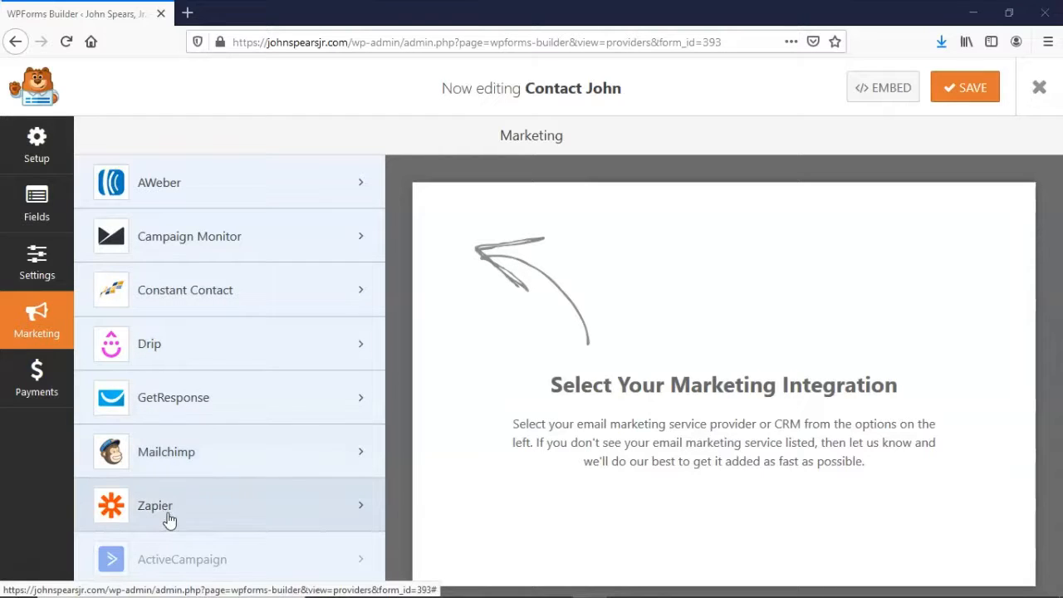
{"action": "left_click", "coordinate": [204, 451]}
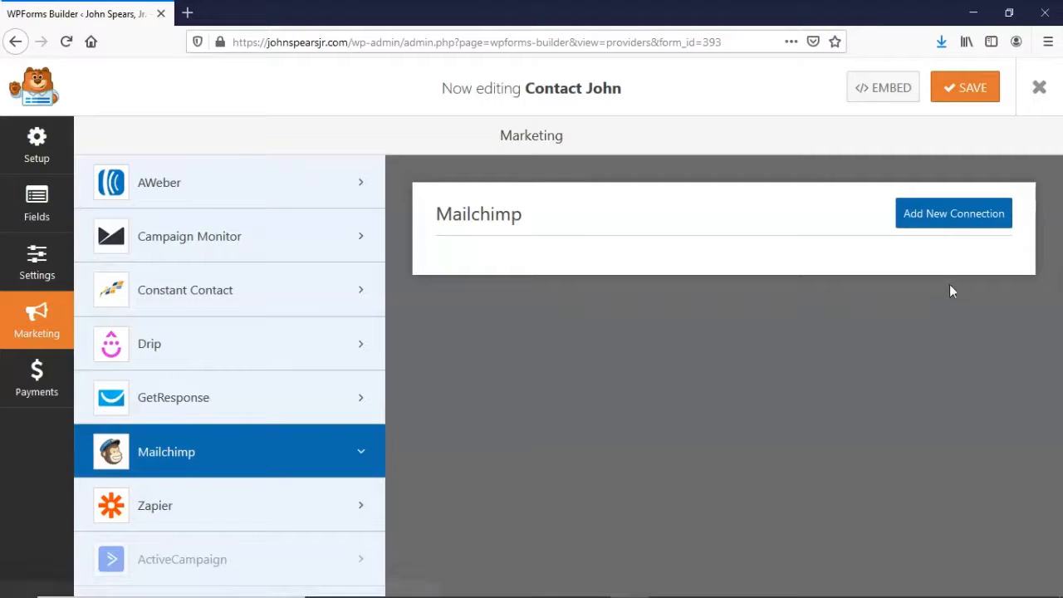
{"action": "left_click", "coordinate": [964, 217]}
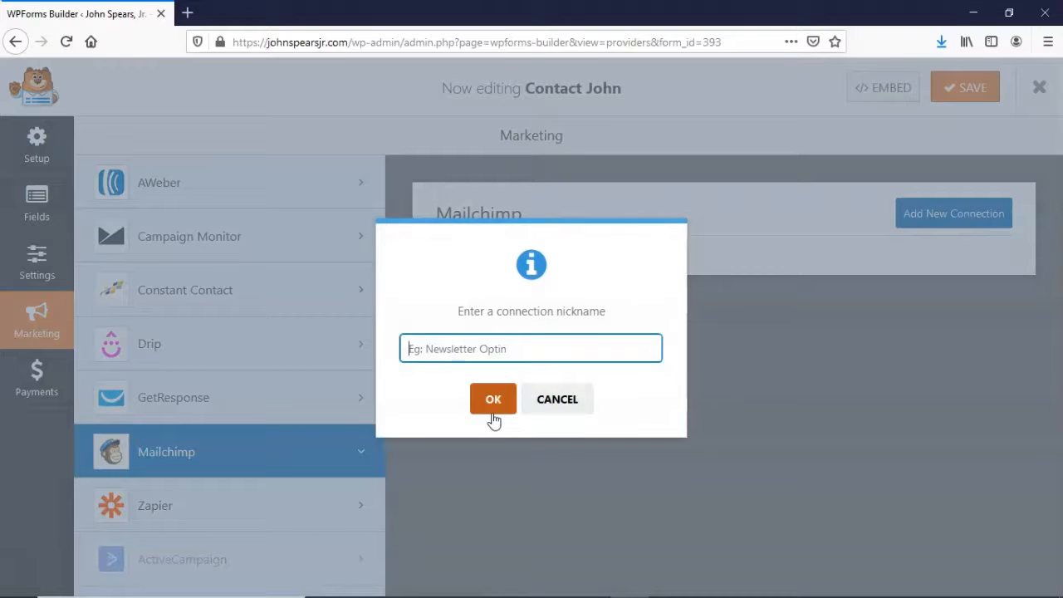
{"action": "type", "text": "Newsletter"}
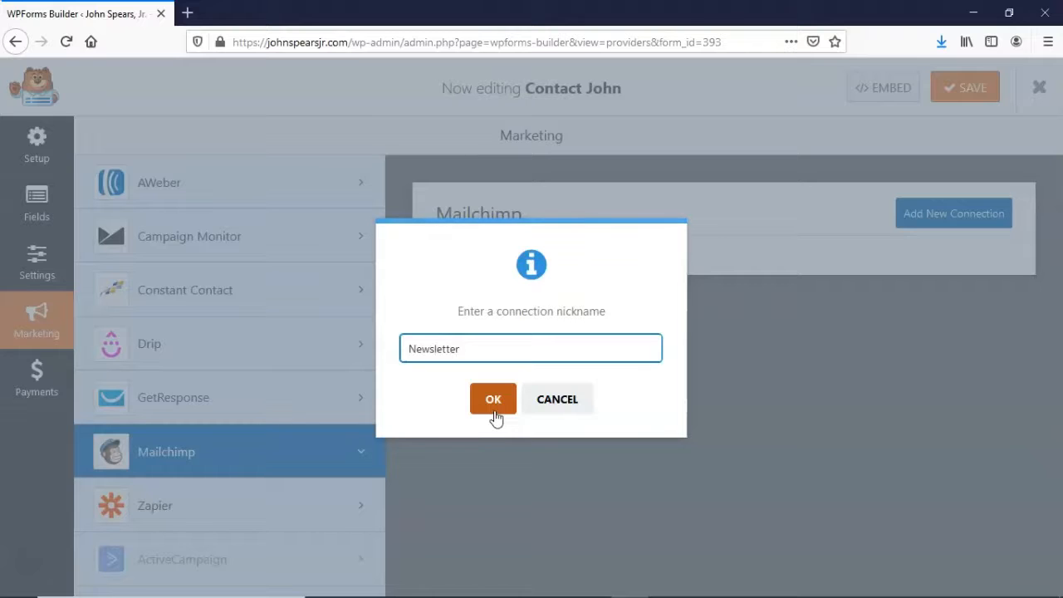
{"action": "left_click", "coordinate": [494, 410]}
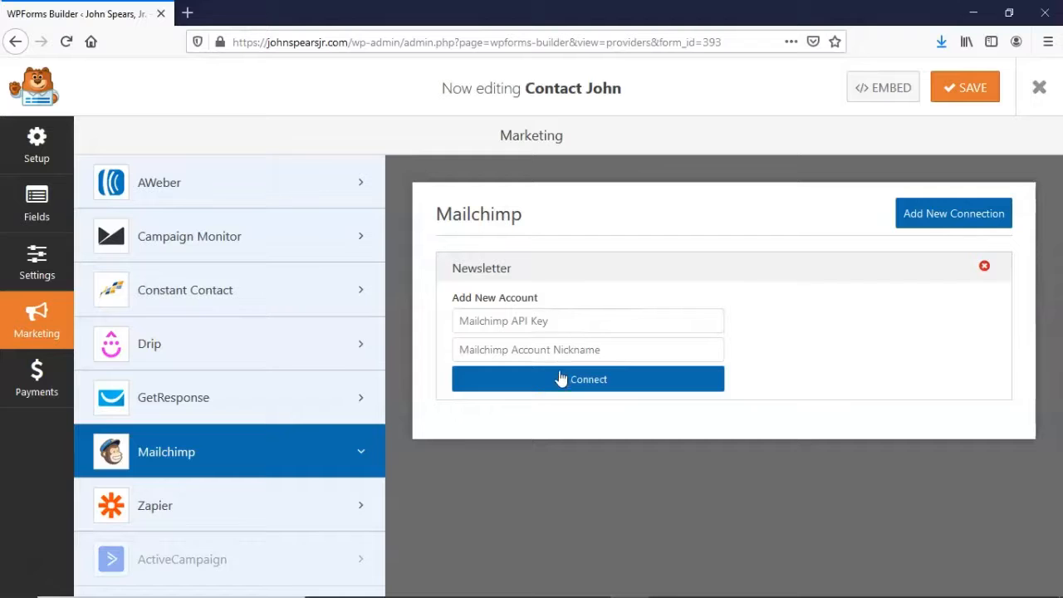
Enable PayPal Standard payments for the form and review the PayPal email, mode and payment settings.
{"action": "left_click", "coordinate": [65, 388]}
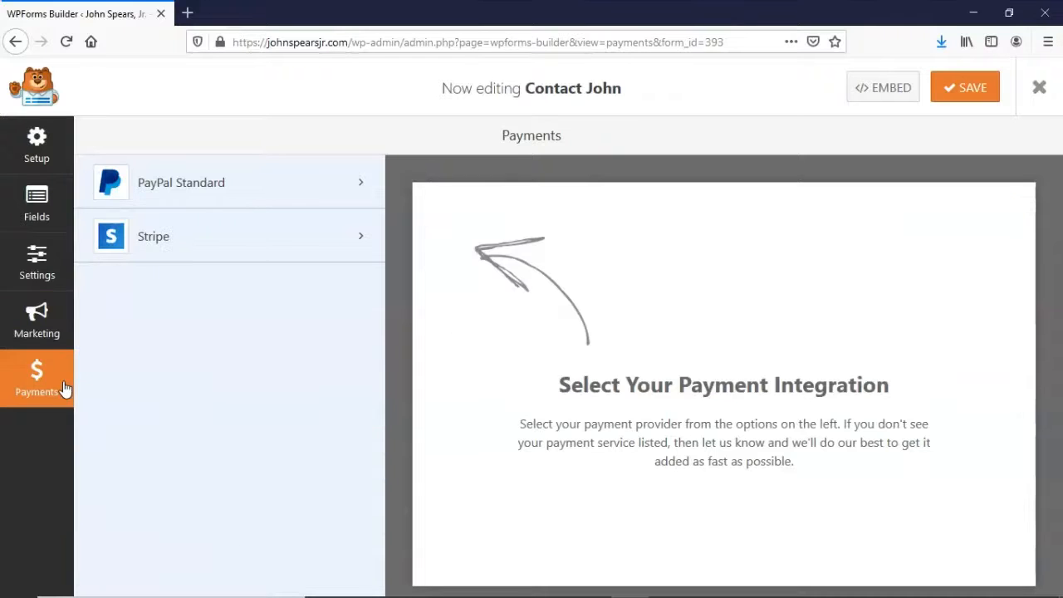
{"action": "left_click", "coordinate": [211, 181]}
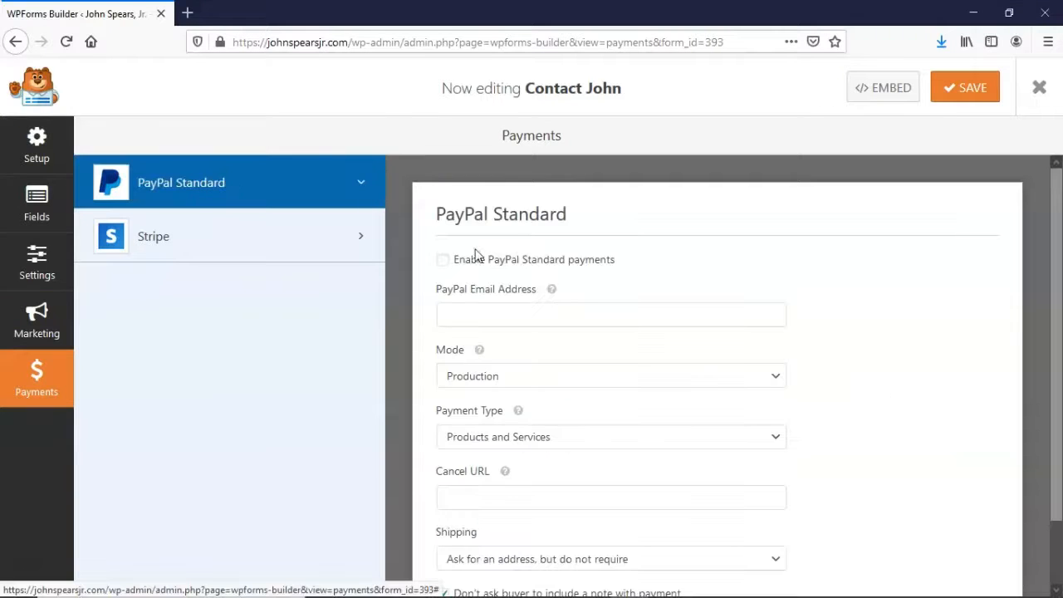
{"action": "left_click", "coordinate": [443, 262]}
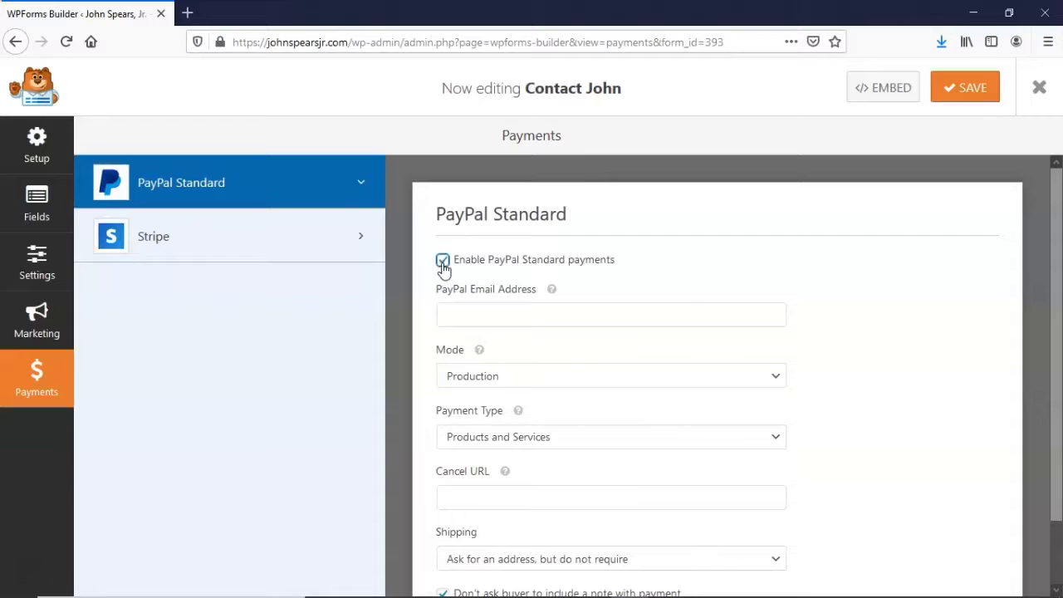
{"action": "left_click", "coordinate": [483, 309]}
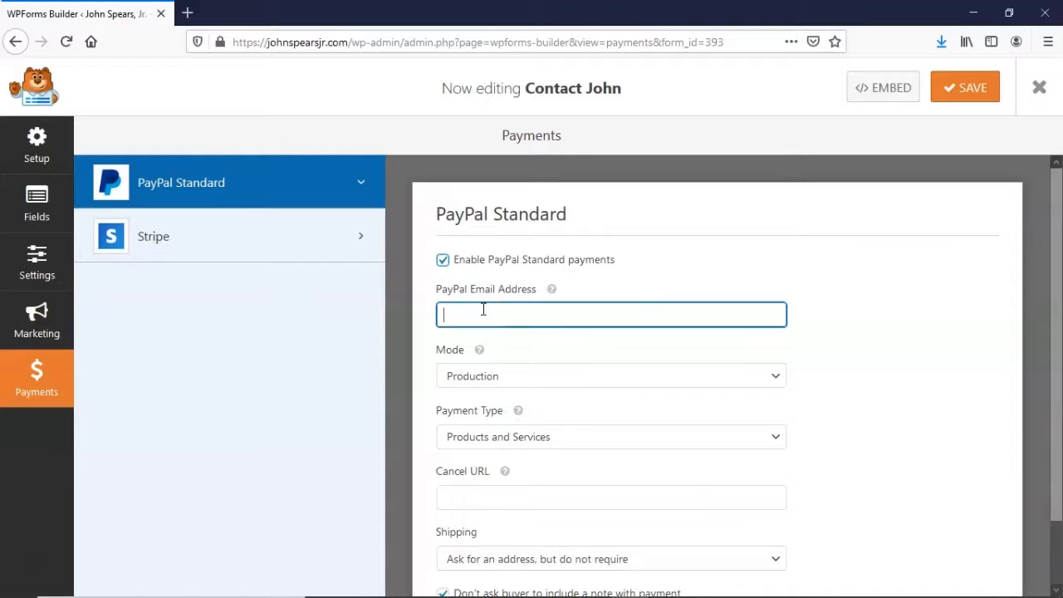
{"action": "left_click", "coordinate": [529, 377]}
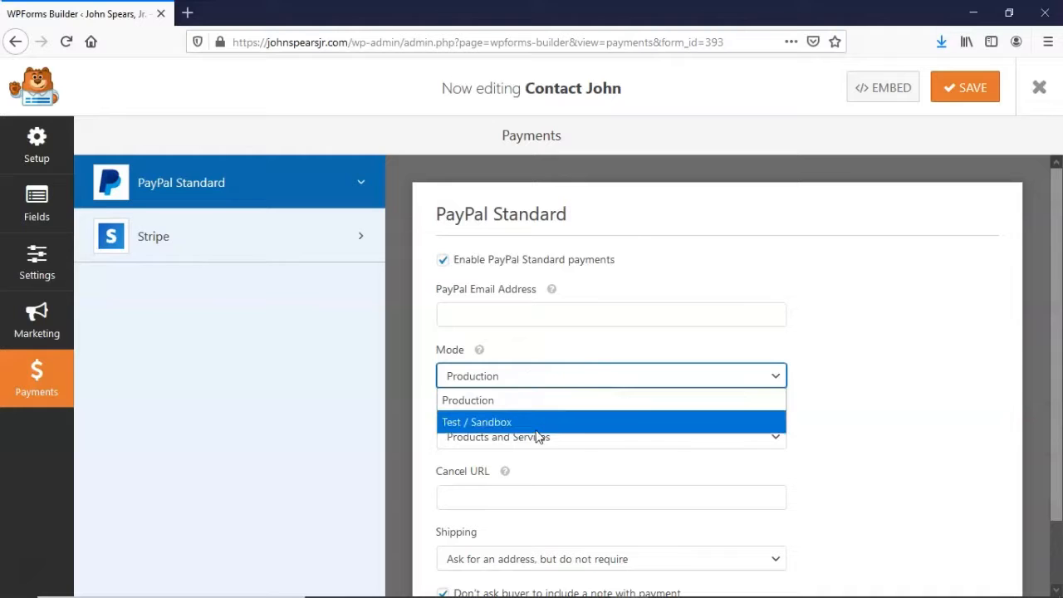
{"action": "scroll", "coordinate": [1059, 355], "scroll_direction": "down", "scroll_amount": 1}
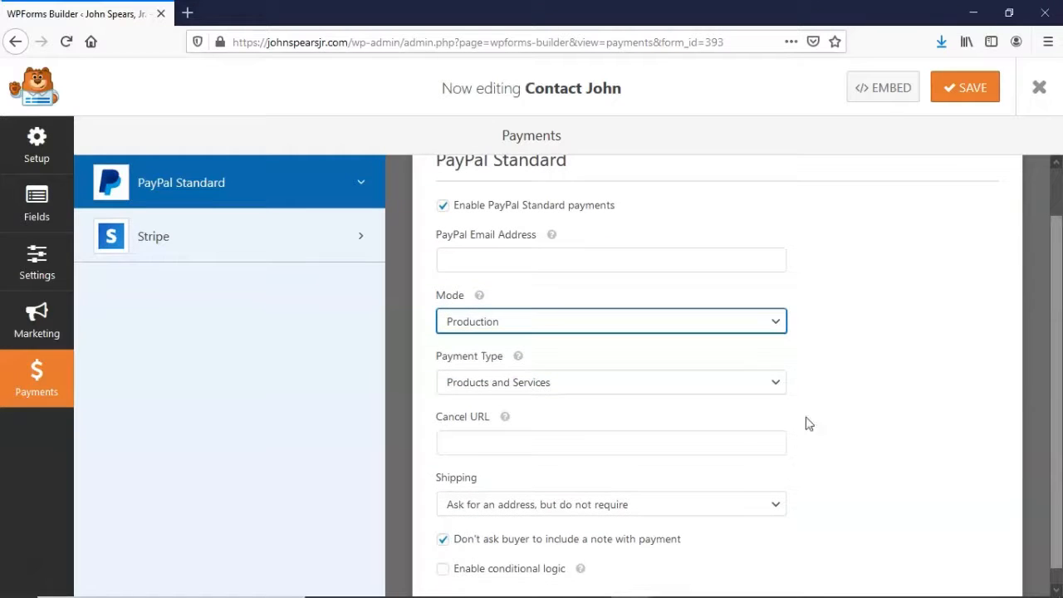
Review the PayPal Payment Type and Shipping choices, and check the Stripe payment settings.
{"action": "left_click", "coordinate": [757, 384]}
{"action": "left_click", "coordinate": [756, 384]}
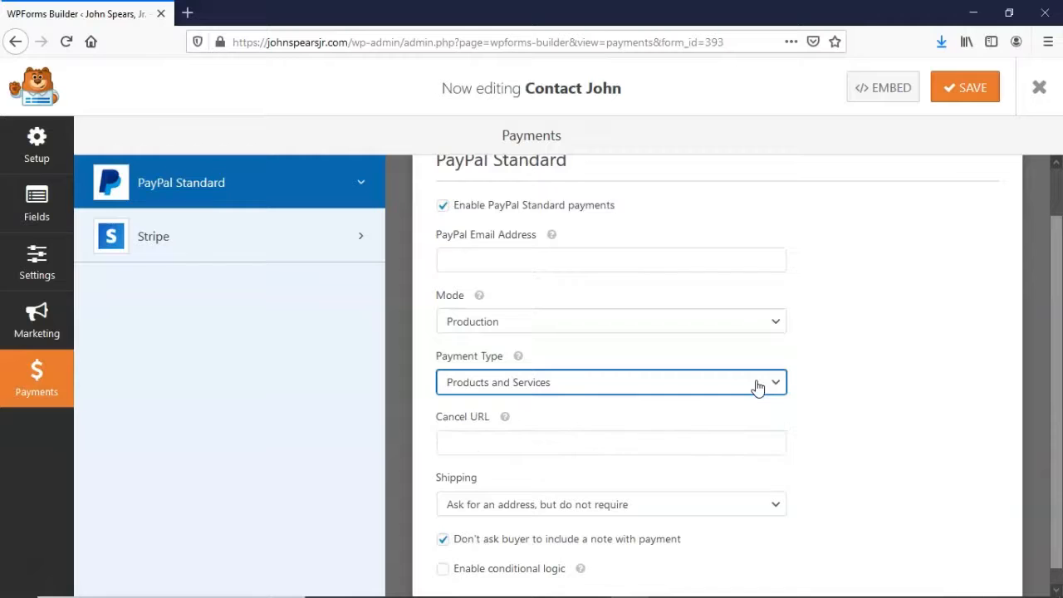
{"action": "left_click", "coordinate": [750, 507]}
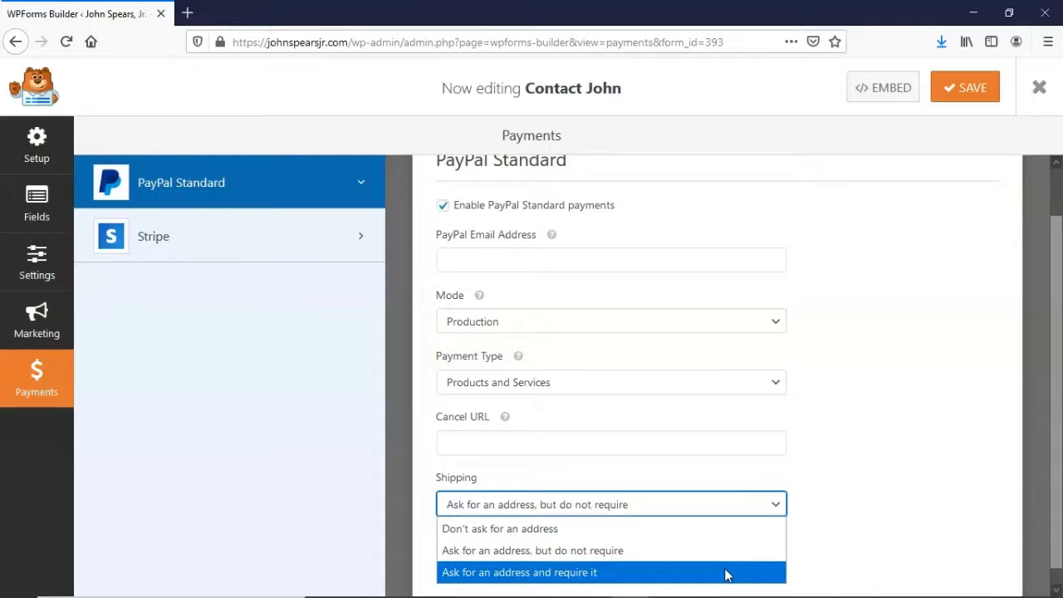
{"action": "left_click", "coordinate": [741, 475]}
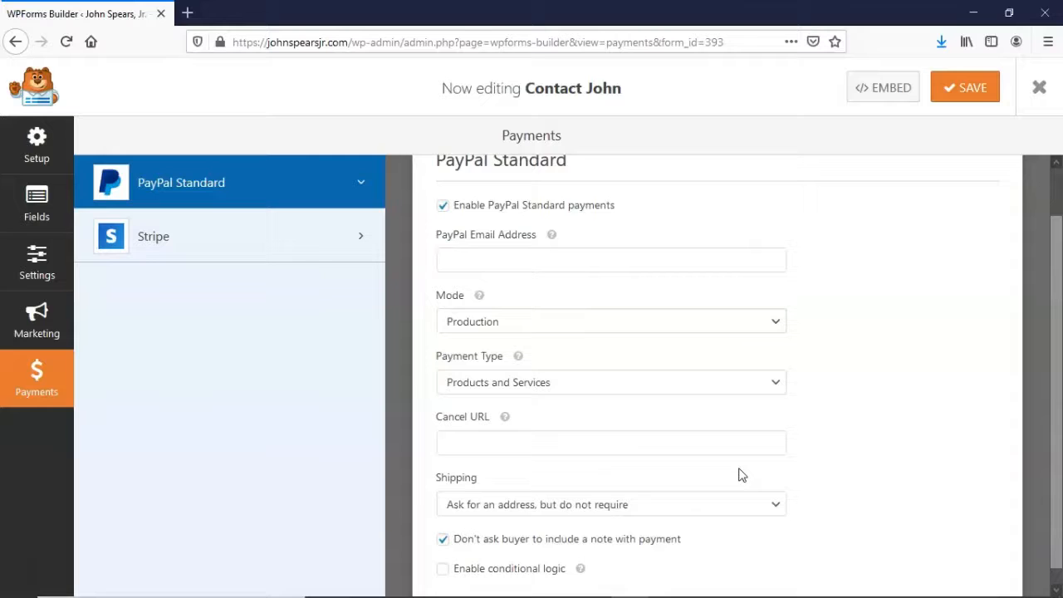
{"action": "left_click", "coordinate": [261, 248]}
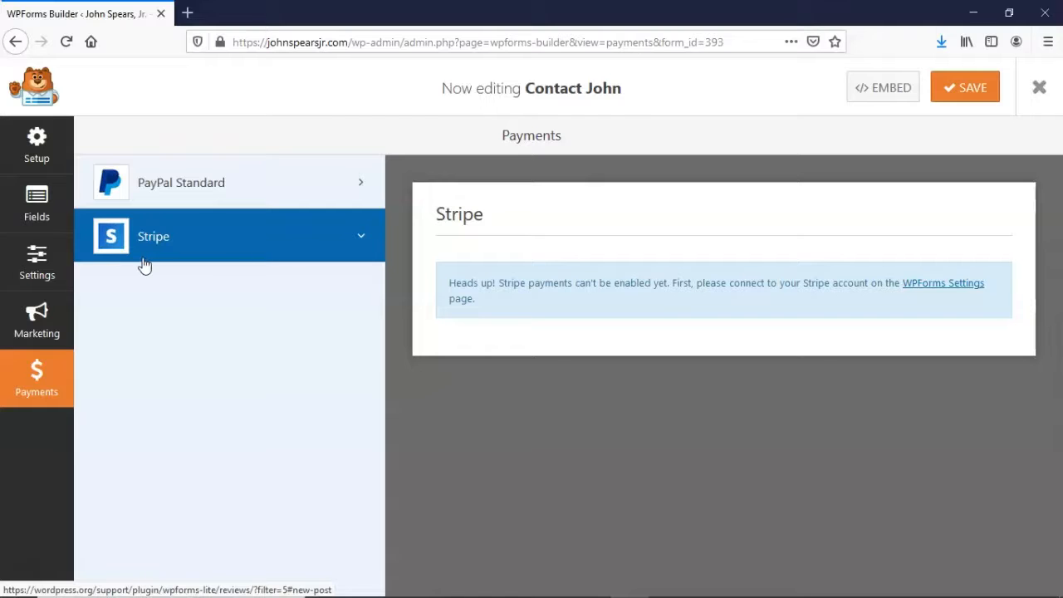
Return to the form's fields, save the form, and view its embed shortcode.
{"action": "left_click", "coordinate": [49, 205]}
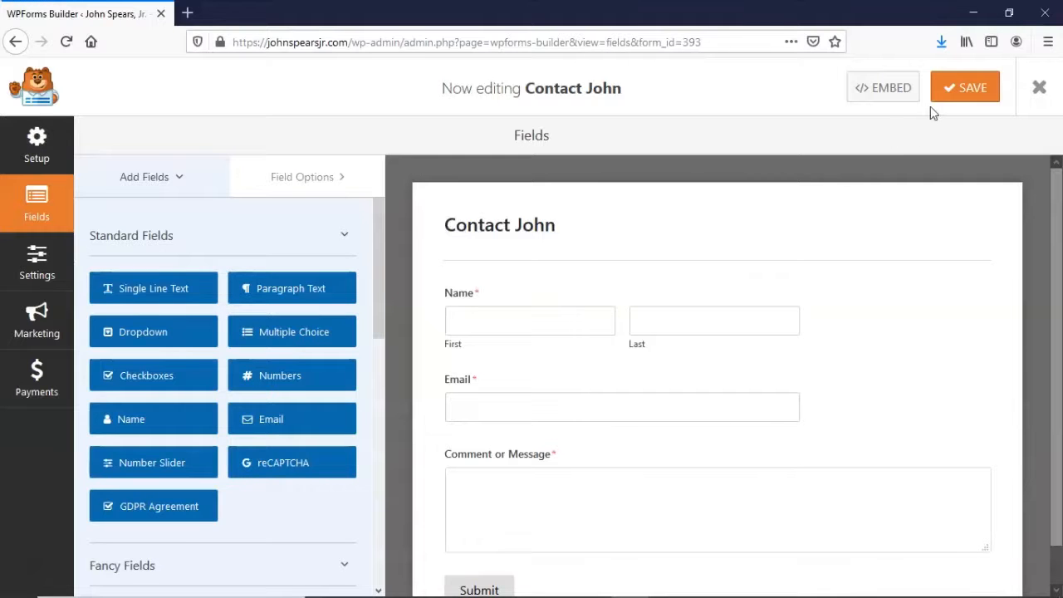
{"action": "left_click", "coordinate": [949, 96]}
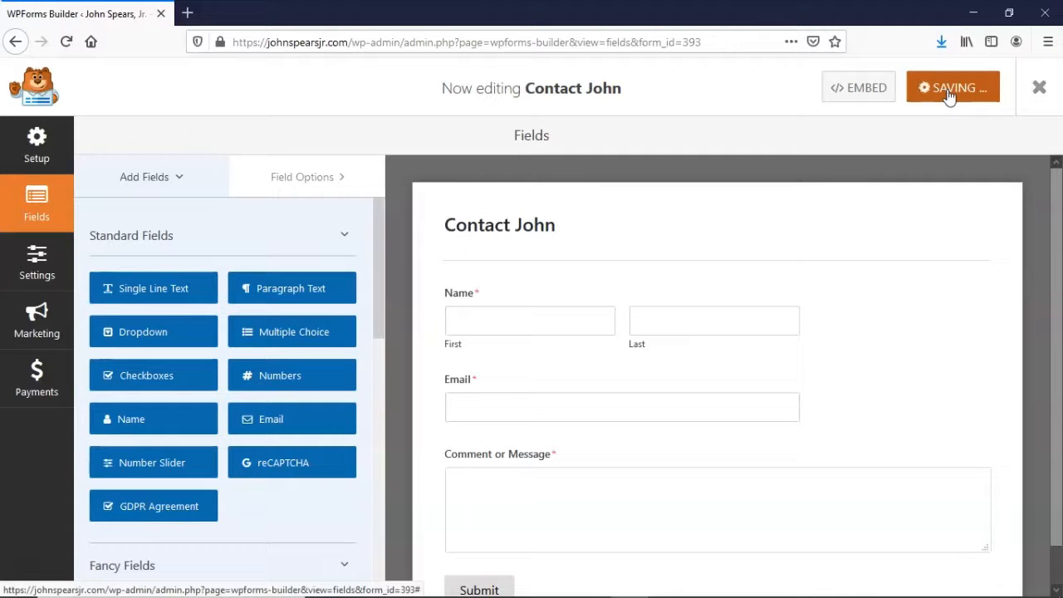
{"action": "left_click", "coordinate": [892, 88]}
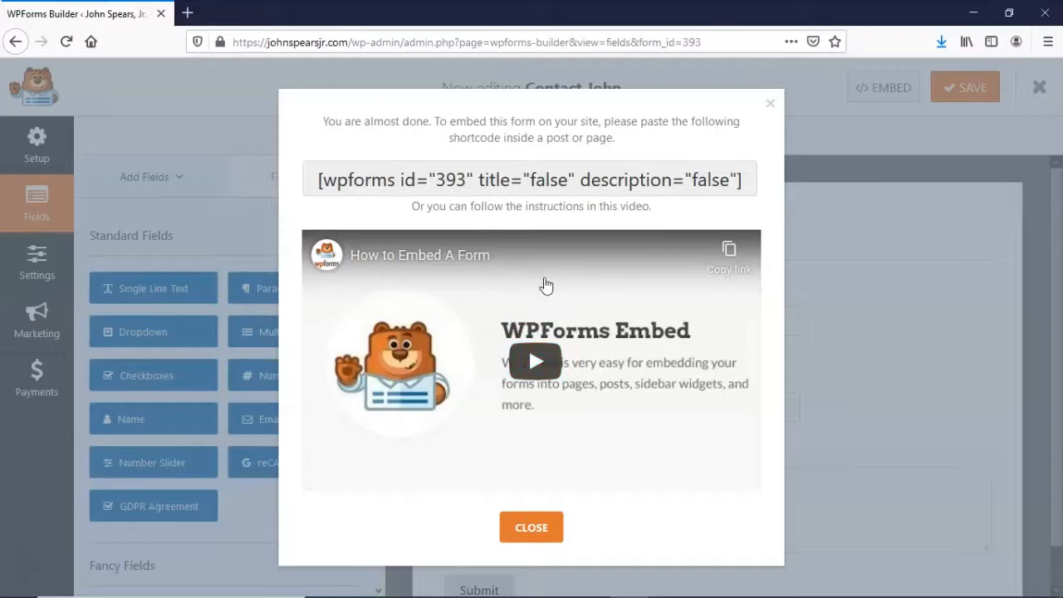
{"action": "left_click", "coordinate": [769, 103]}
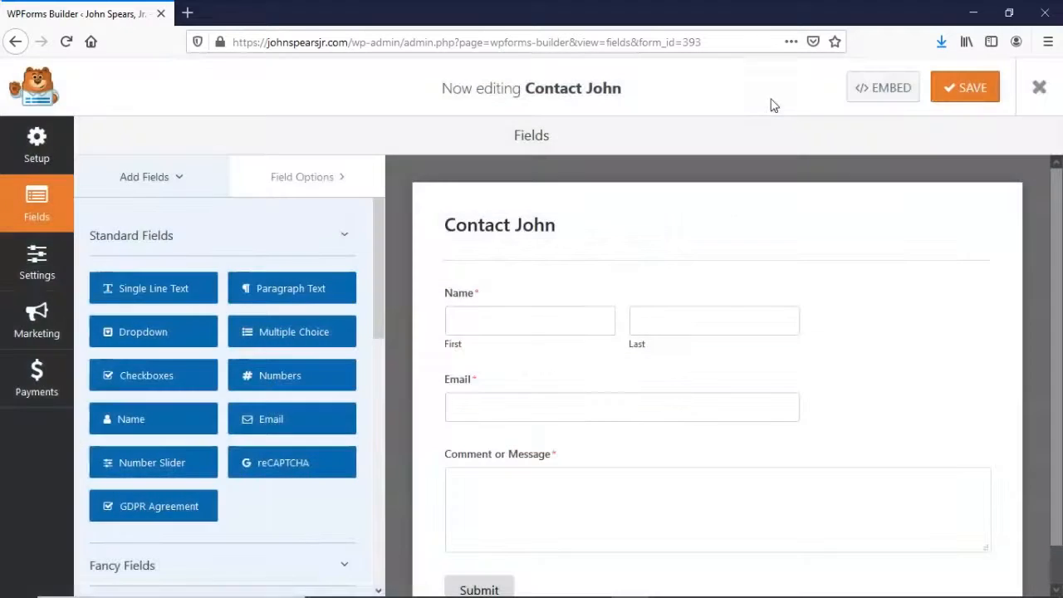
Exit the form builder and open the published Contact page in the WordPress page editor.
{"action": "left_click", "coordinate": [1035, 88]}
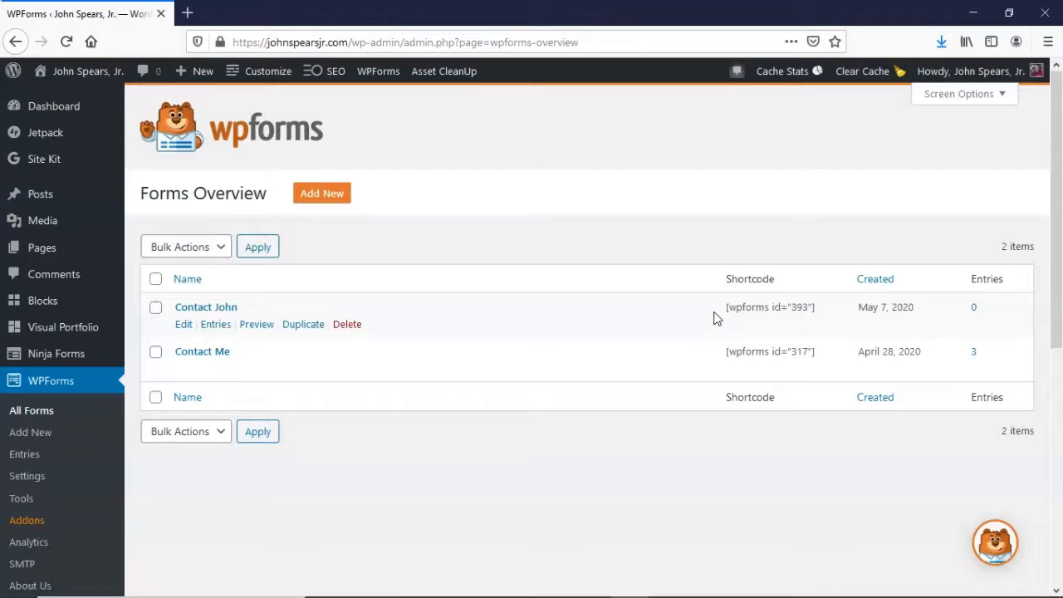
{"action": "left_click", "coordinate": [47, 247]}
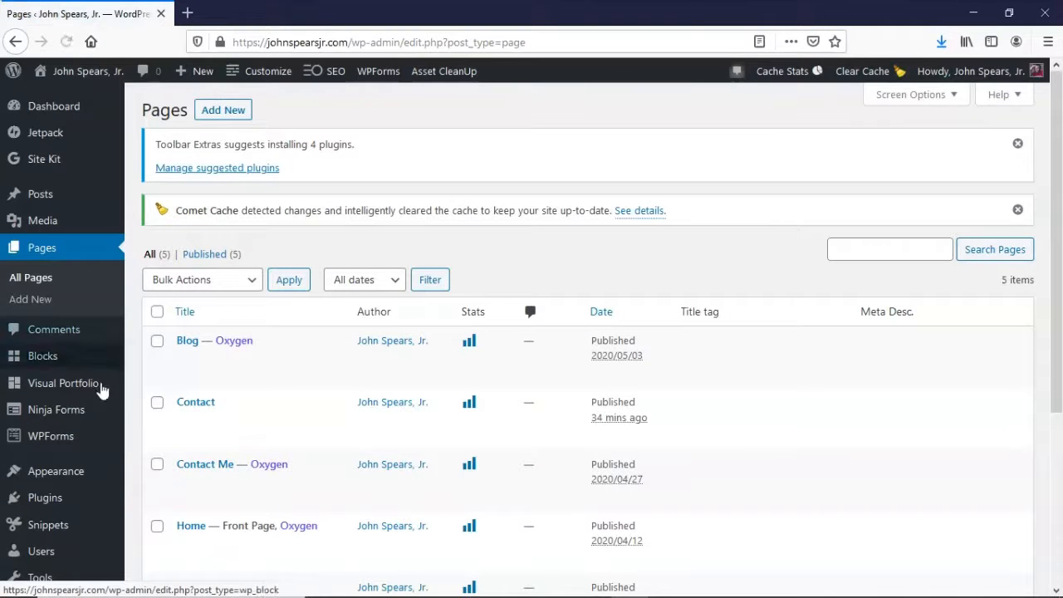
{"action": "mouse_move", "coordinate": [99, 387]}
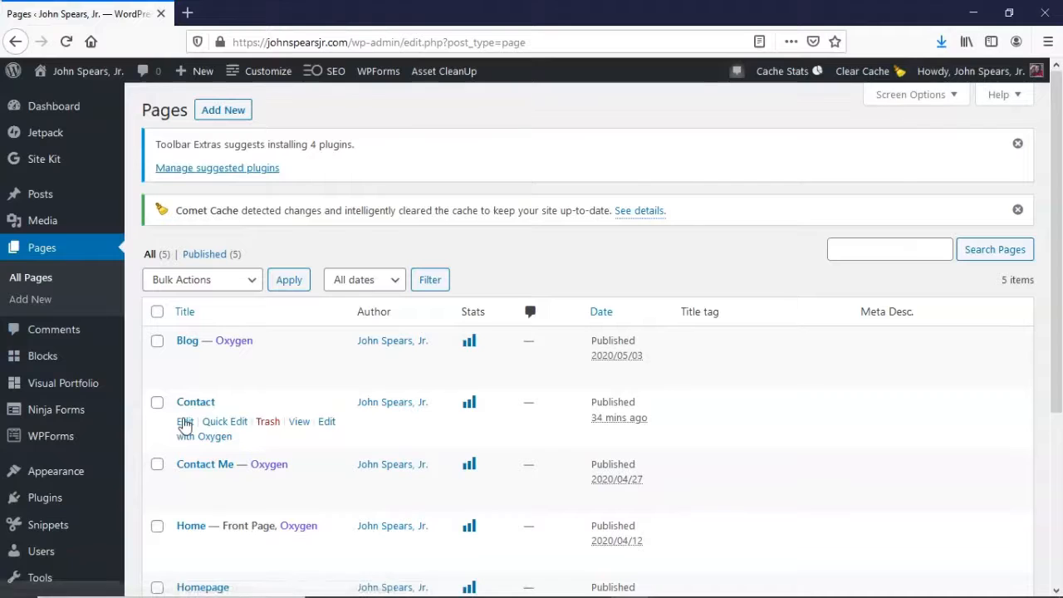
{"action": "left_click", "coordinate": [184, 422]}
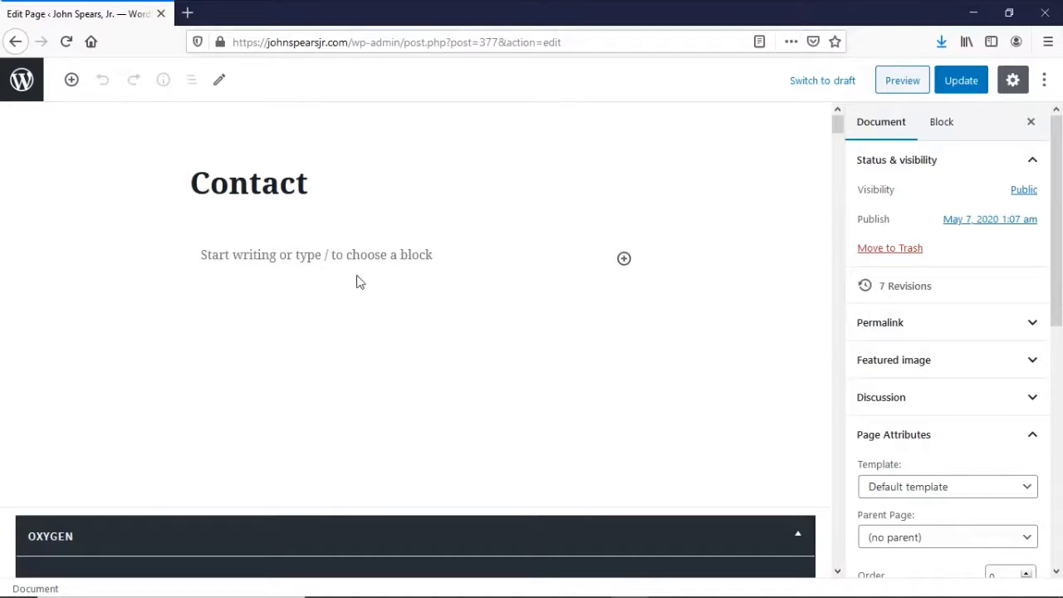
Find the WPForms block among the widget blocks and insert it under the Contact page title.
{"action": "left_click", "coordinate": [624, 260]}
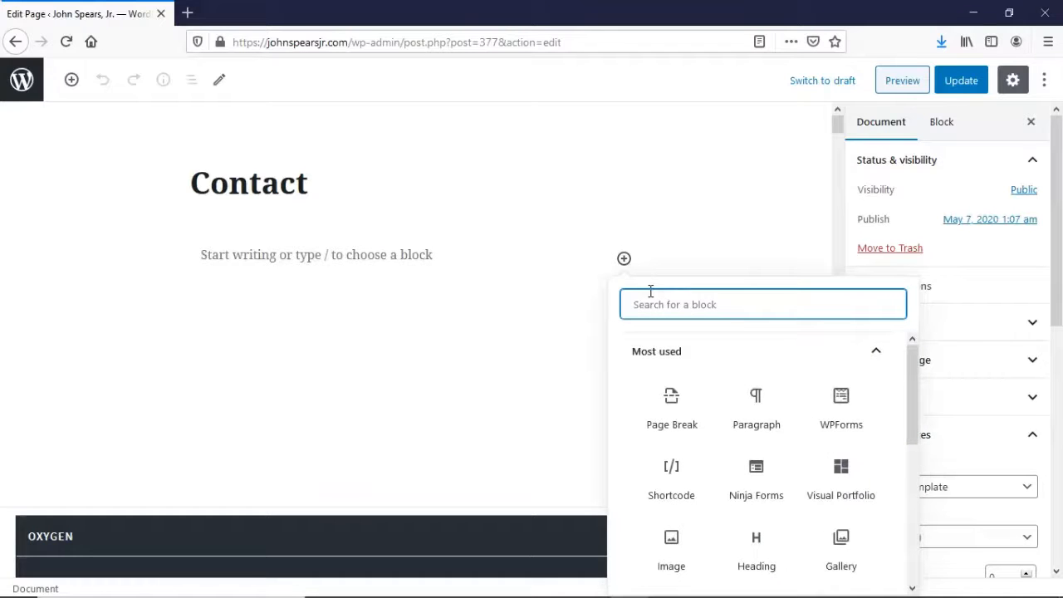
{"action": "type", "text": "WP"}
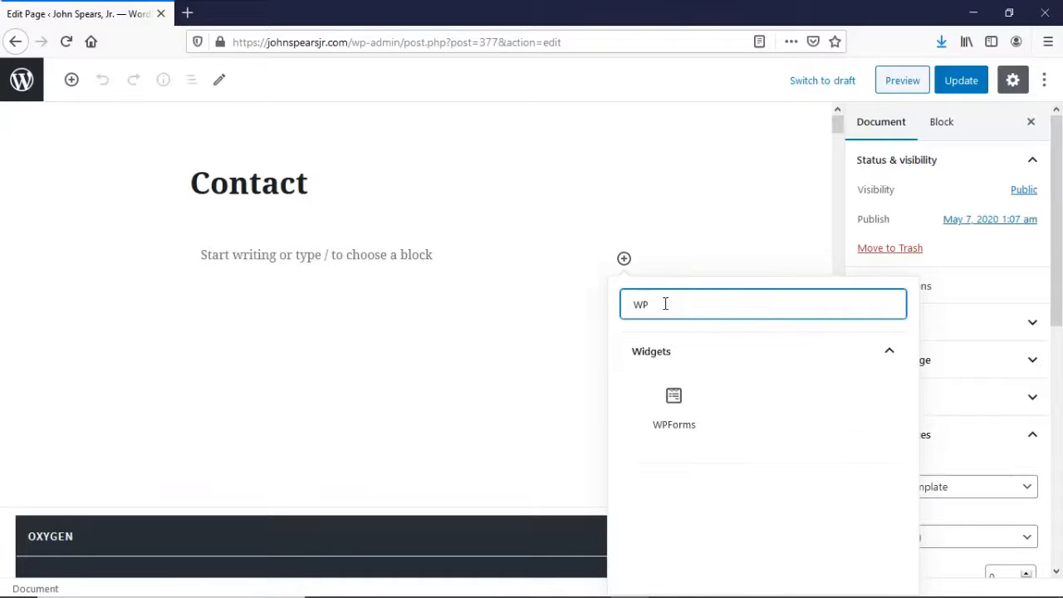
{"action": "key", "text": "BackSpace"}
{"action": "key", "text": "BackSpace"}
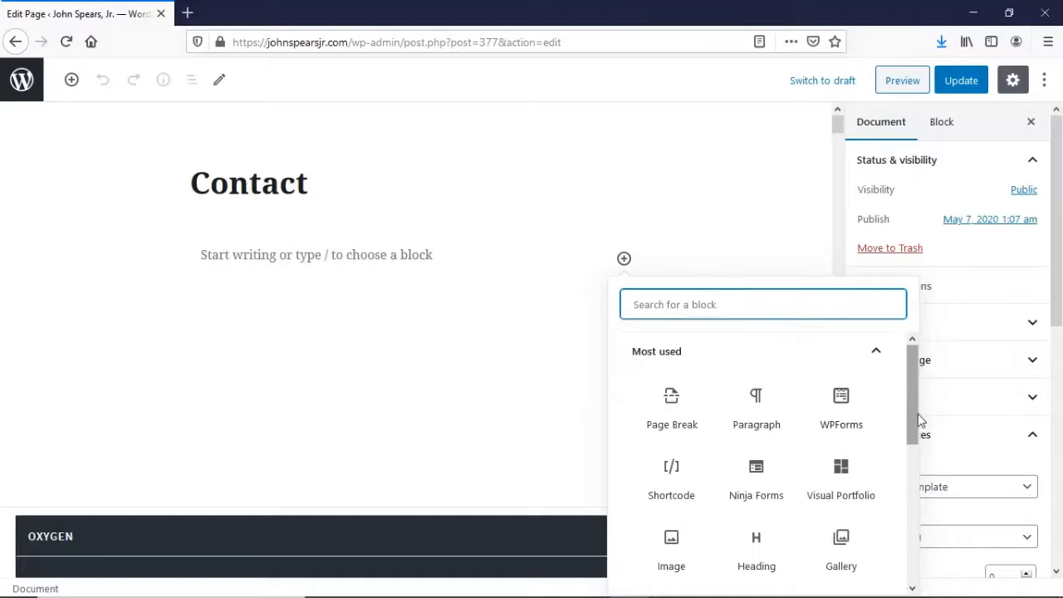
{"action": "left_click_drag", "start_coordinate": [916, 416], "coordinate": [911, 569]}
{"action": "left_click", "coordinate": [875, 437]}
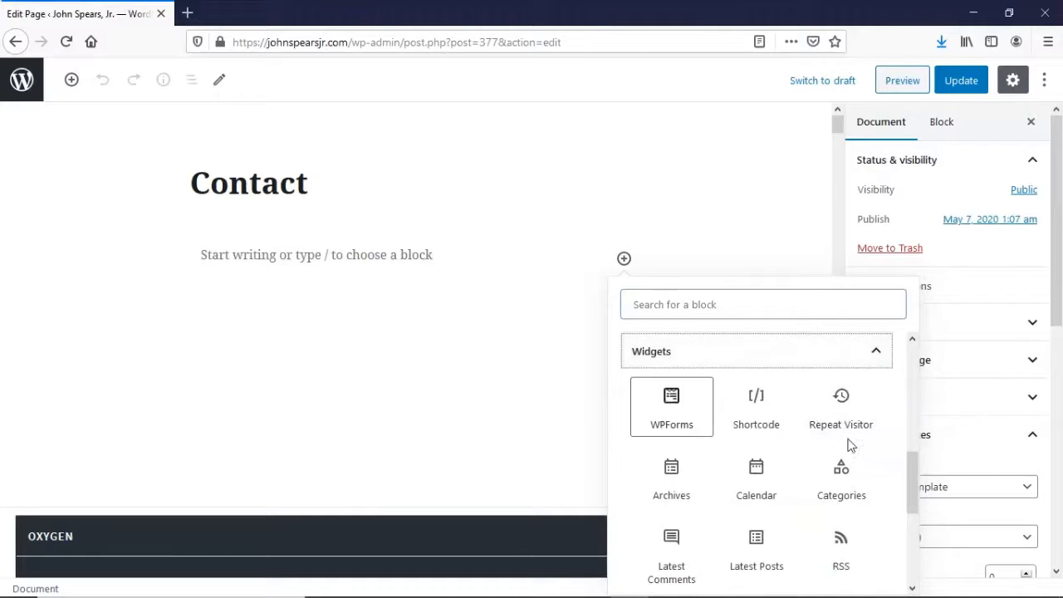
{"action": "left_click", "coordinate": [673, 407]}
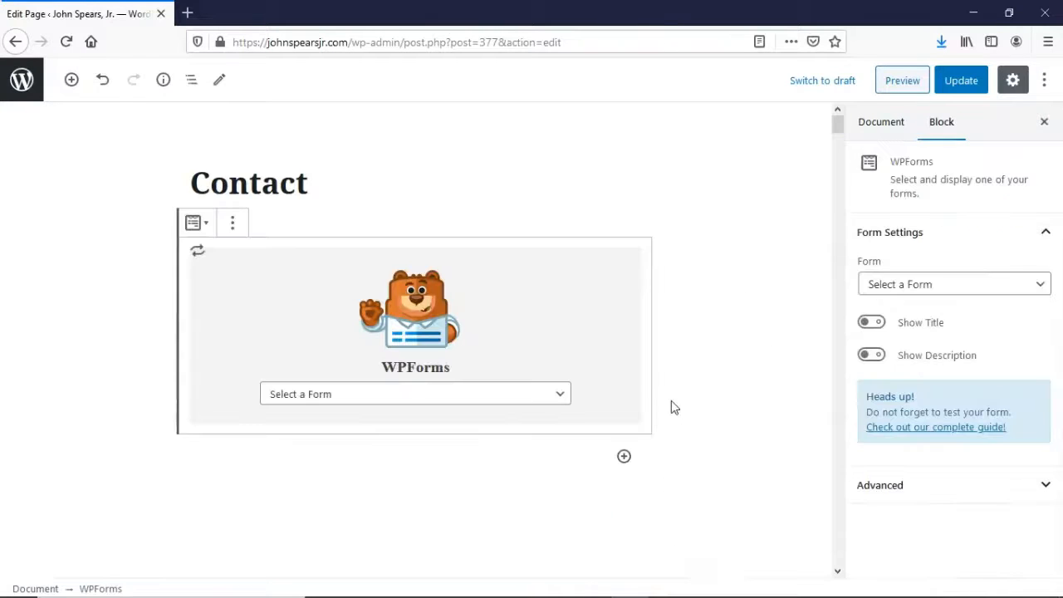
Choose the newly created contact form in the WPForms block and update the Contact page.
{"action": "left_click", "coordinate": [567, 396]}
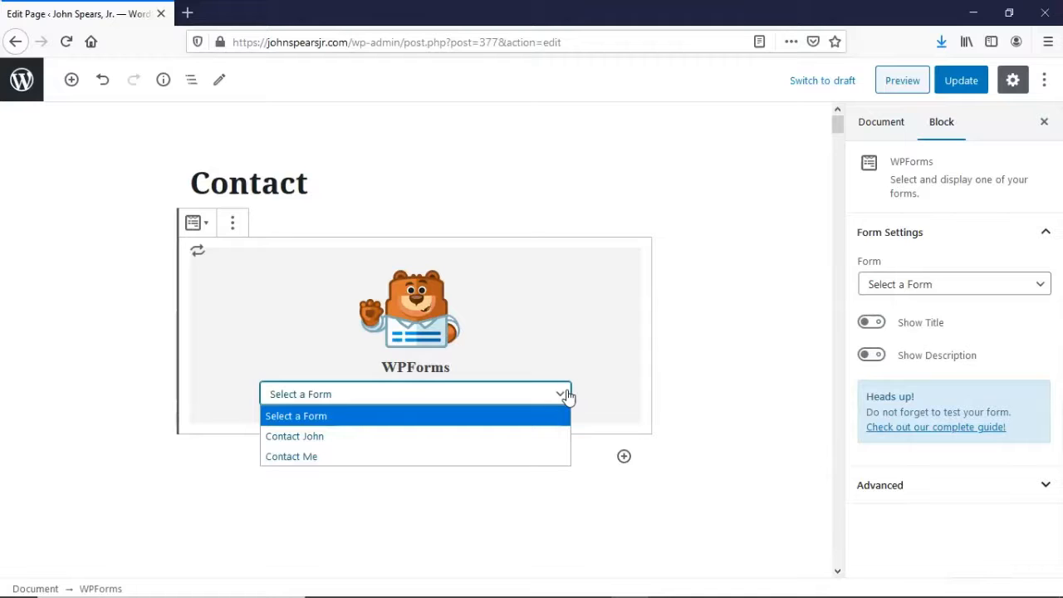
{"action": "left_click", "coordinate": [531, 436]}
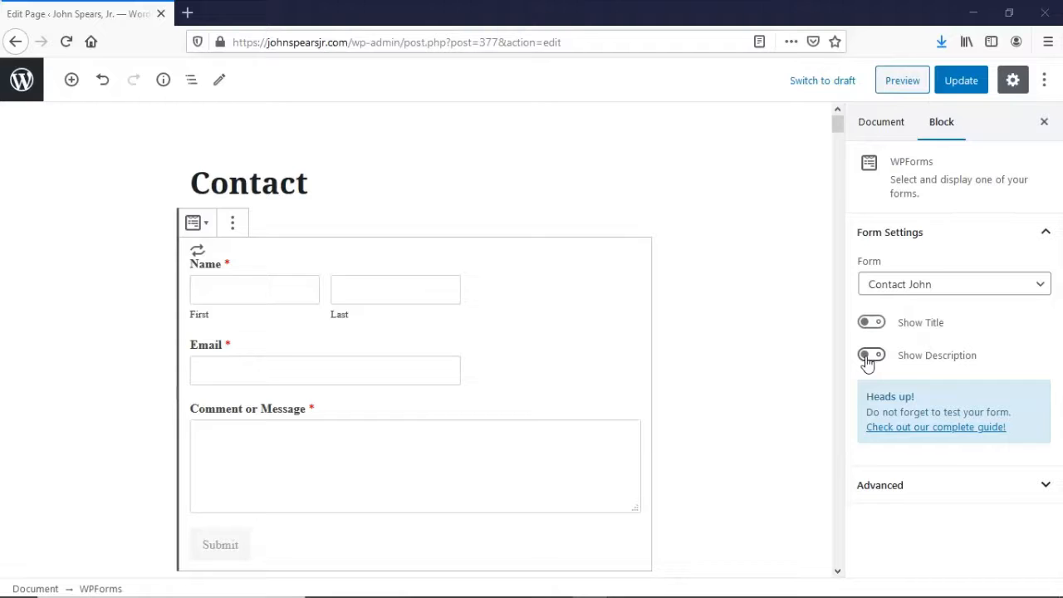
{"action": "left_click", "coordinate": [962, 85]}
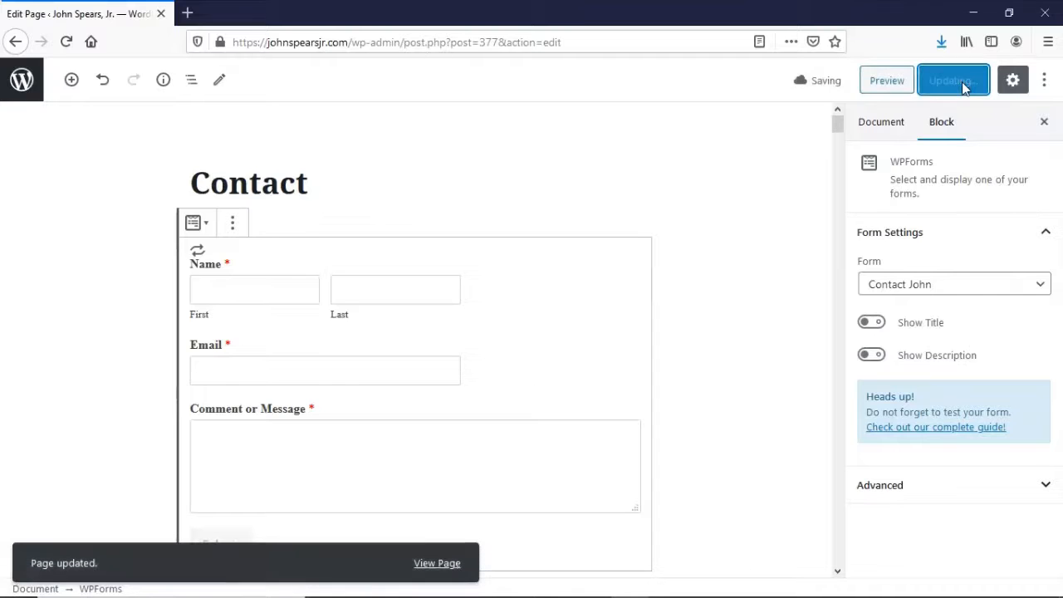
Preview the Contact page and compare it with the form on the site's /contact-ME page.
{"action": "left_click", "coordinate": [887, 81]}
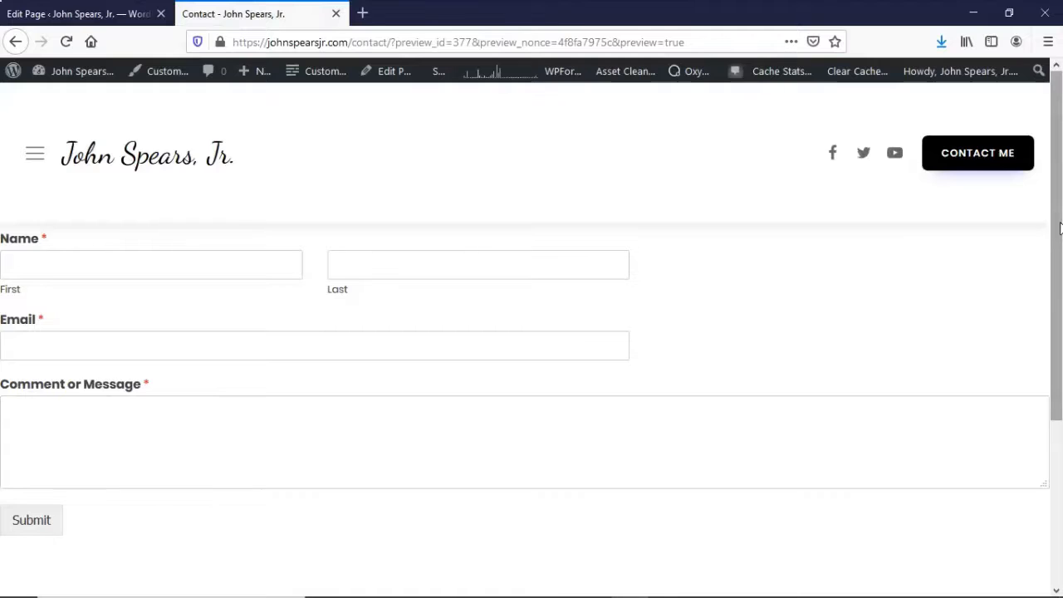
{"action": "left_click_drag", "start_coordinate": [1058, 230], "coordinate": [1057, 206]}
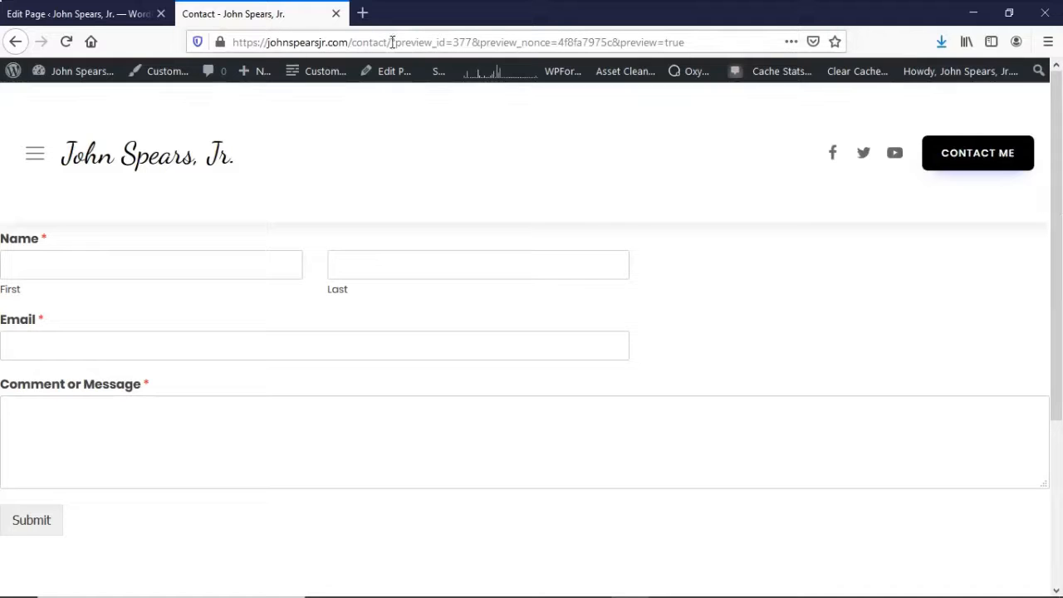
{"action": "left_click_drag", "start_coordinate": [388, 42], "coordinate": [759, 56]}
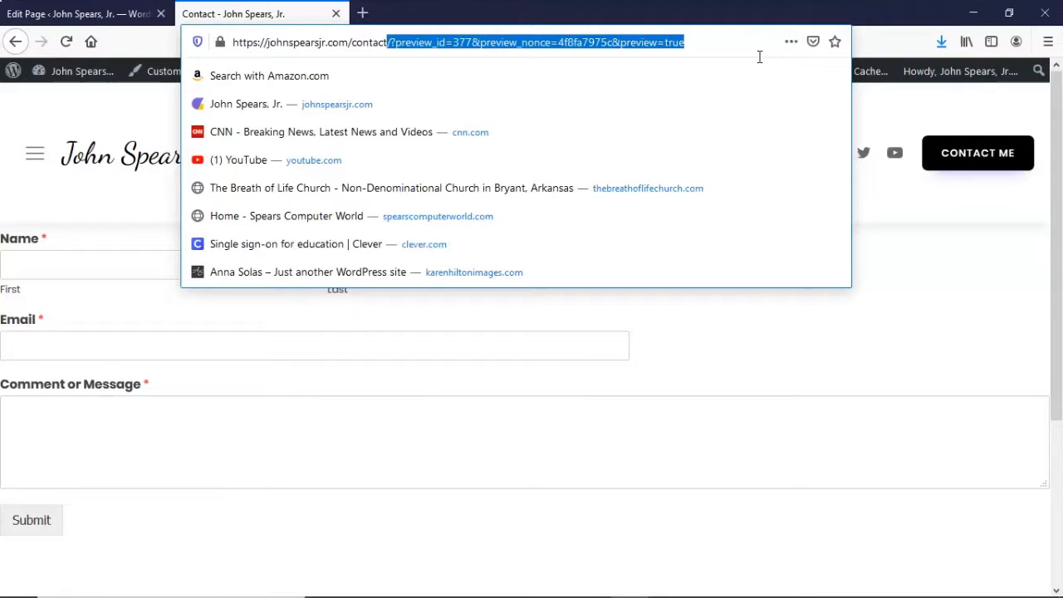
{"action": "type", "text": "-ME"}
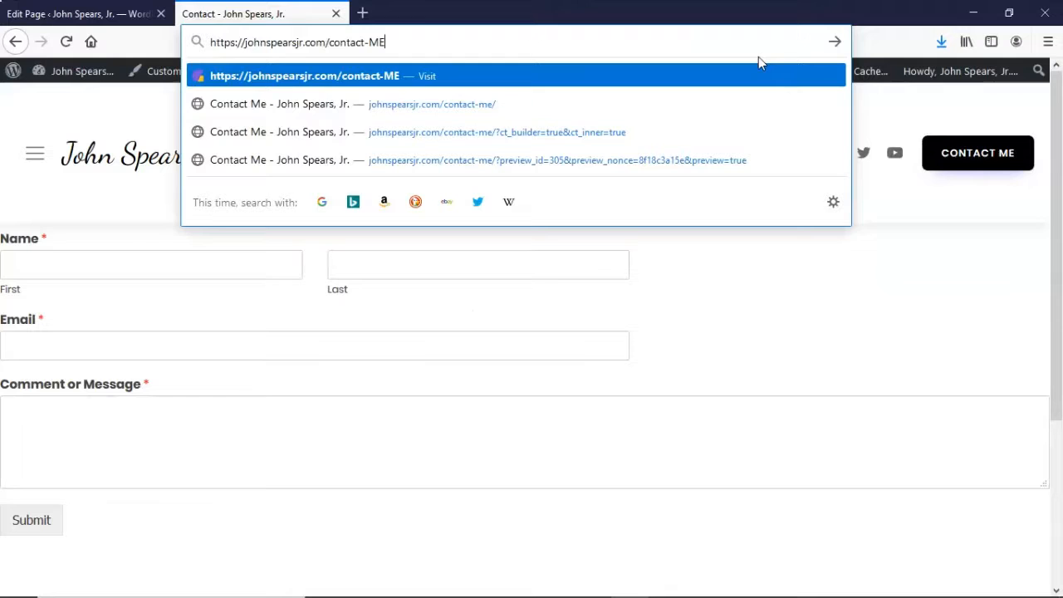
{"action": "key", "text": "Return"}
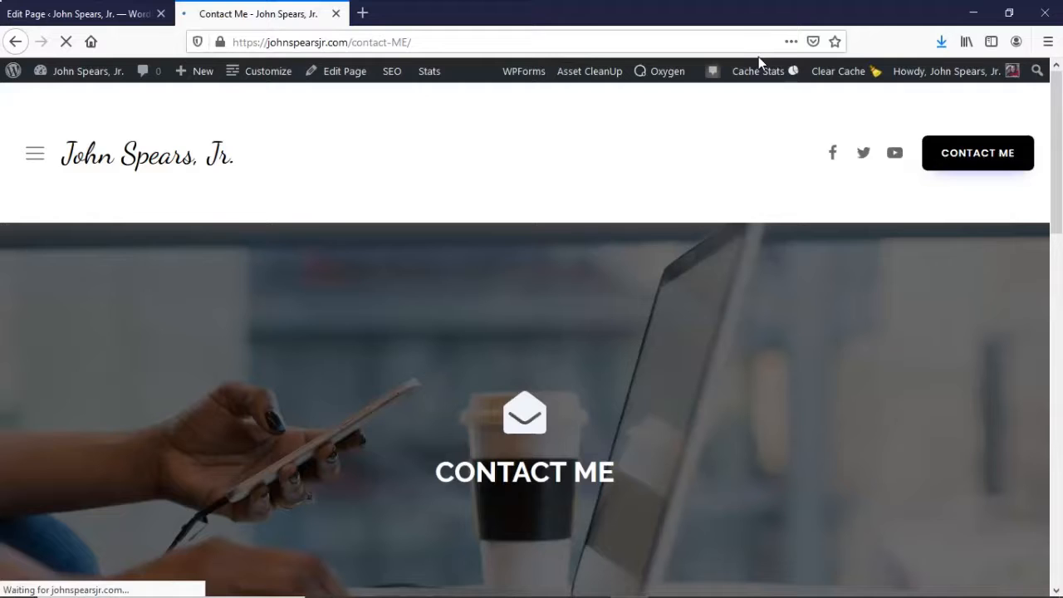
{"action": "left_click_drag", "start_coordinate": [1059, 92], "coordinate": [1044, 282]}
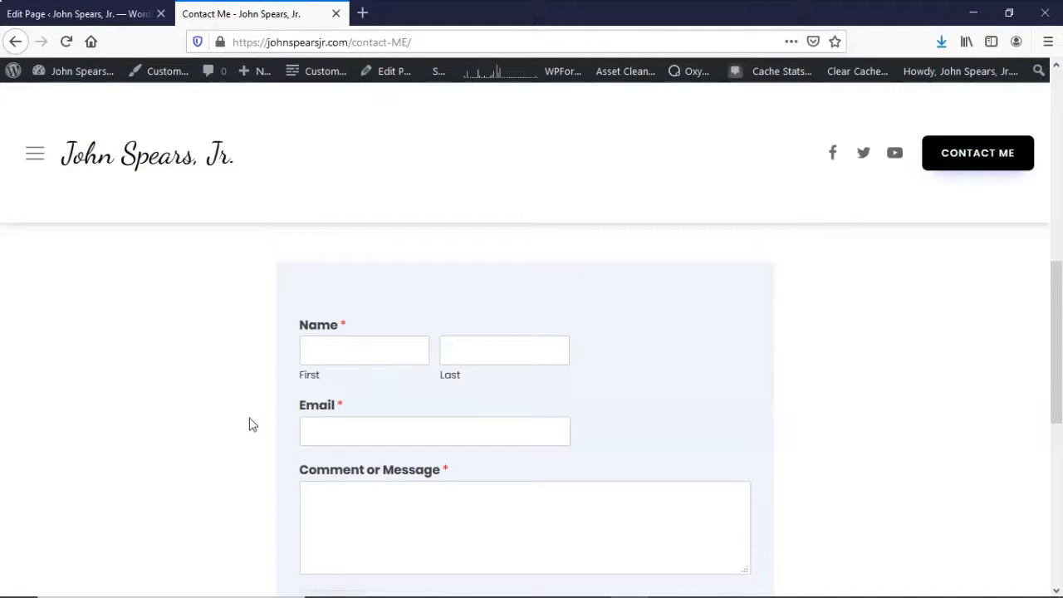